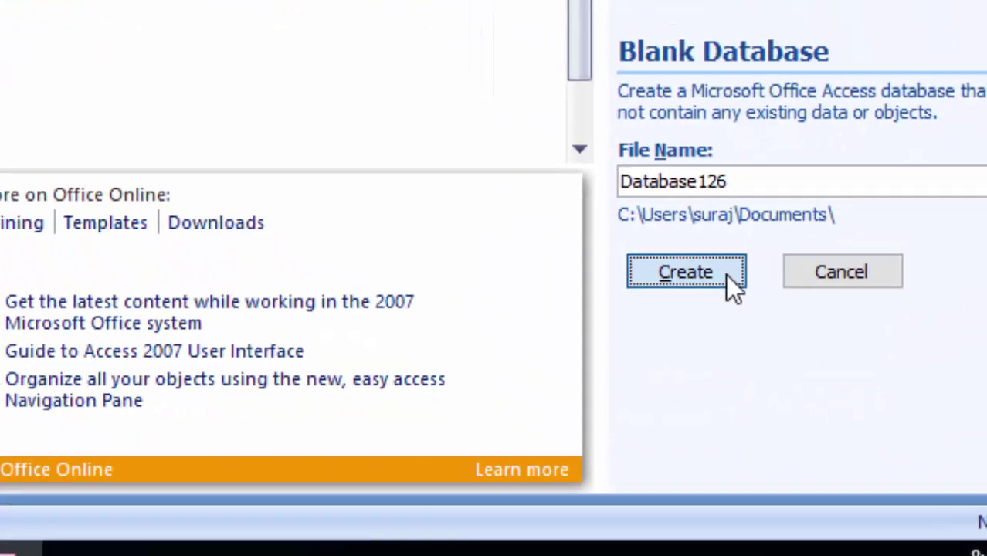
Step: Create the blank database Database126 with an empty Table1 in Datasheet view
left_click(648, 190)
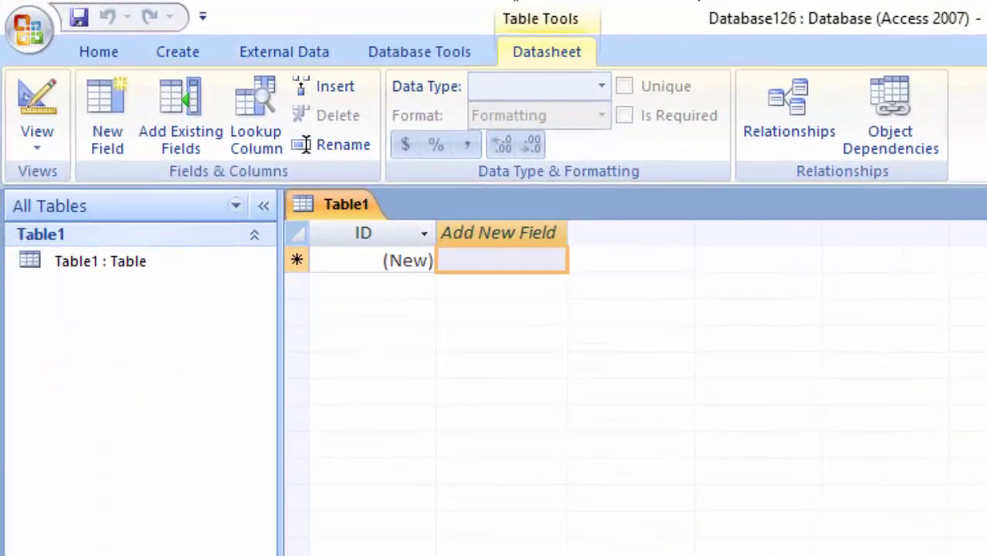
left_click(39, 153)
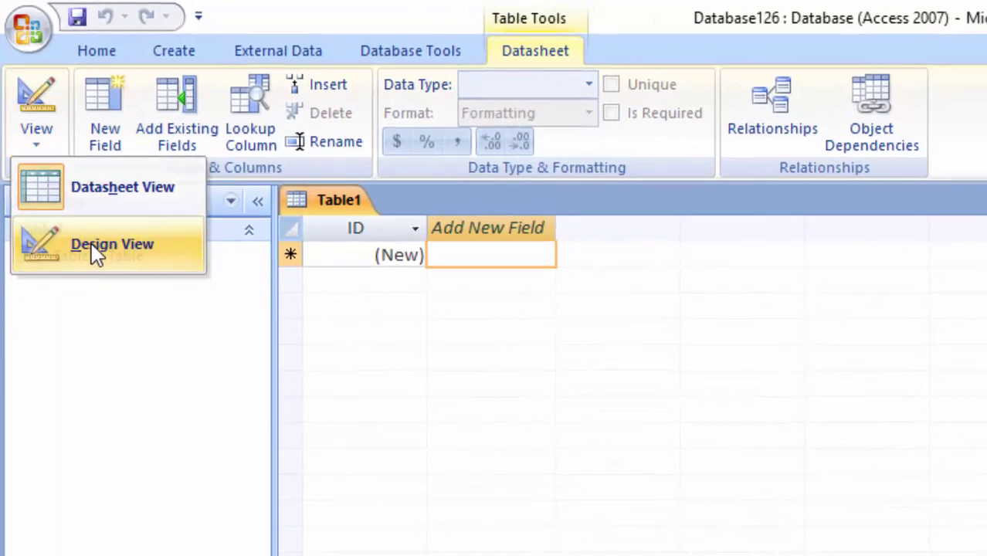
Step: Switch Table1 to Design View and save it as 'formula'
left_click(99, 259)
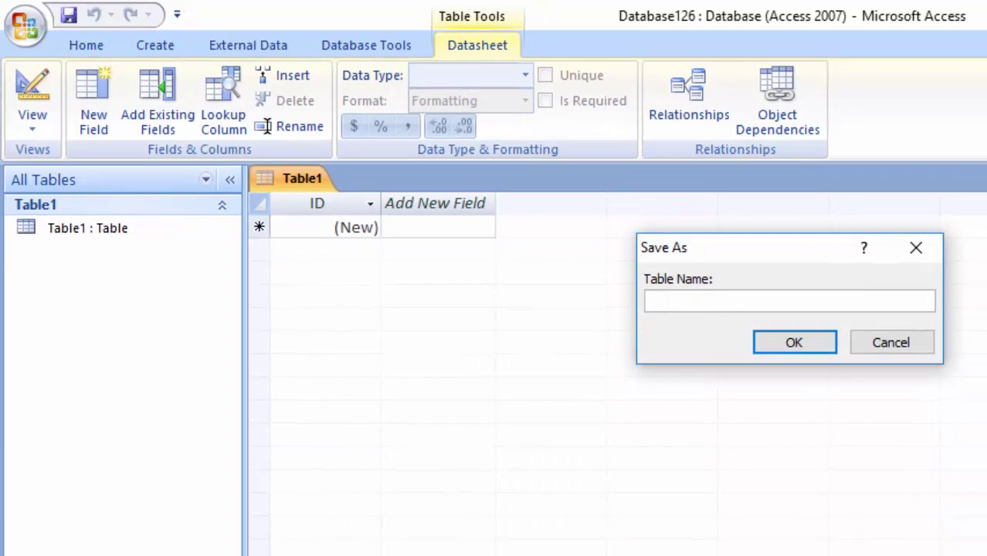
type("fo")
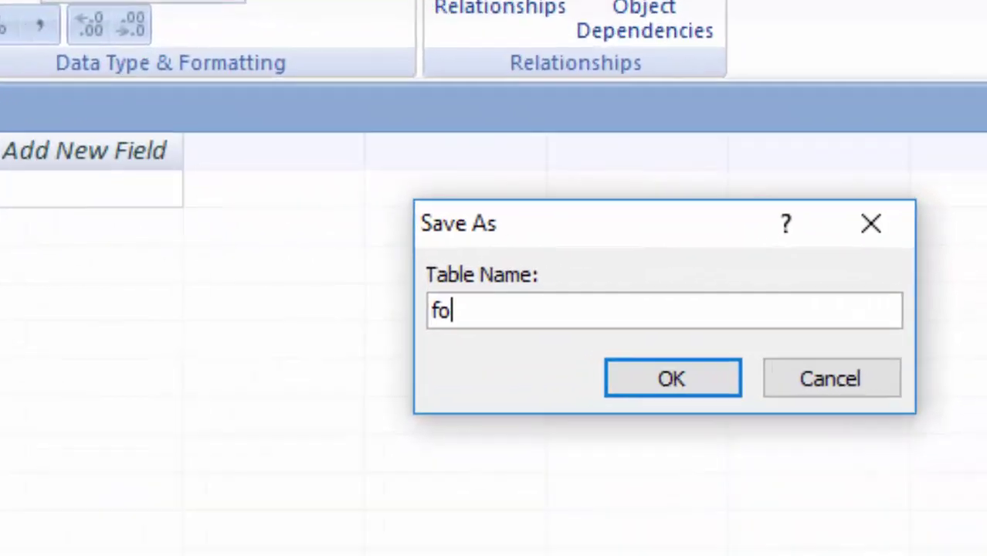
type("rmula")
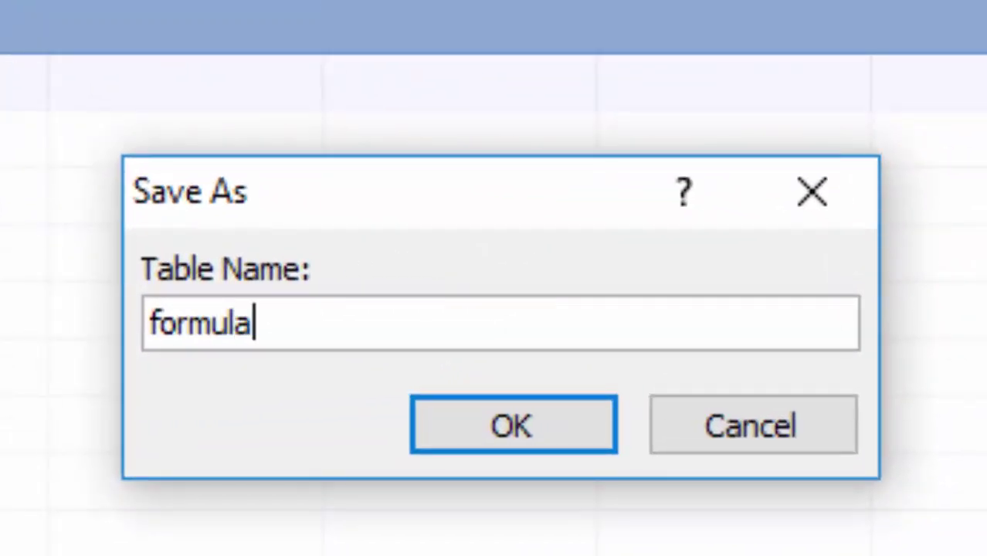
key("Return")
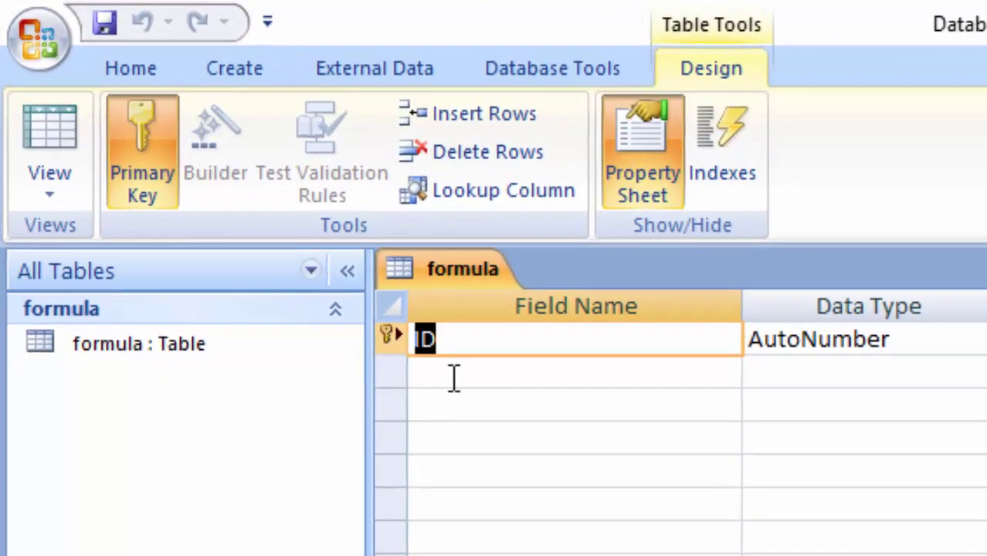
Step: Add a field named Number with data type Number, then save and return to Datasheet view
left_click(454, 377)
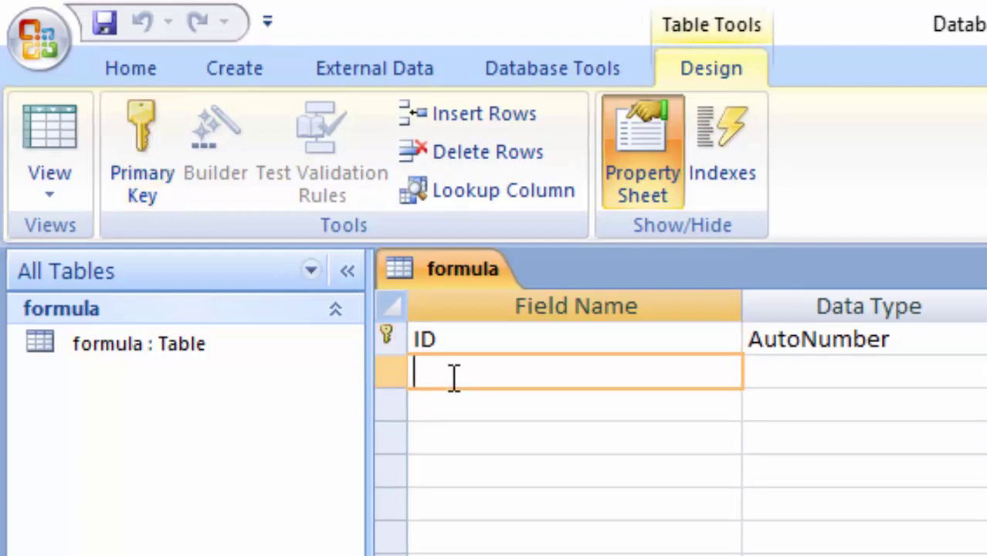
type("Number")
left_click(837, 319)
left_click(863, 329)
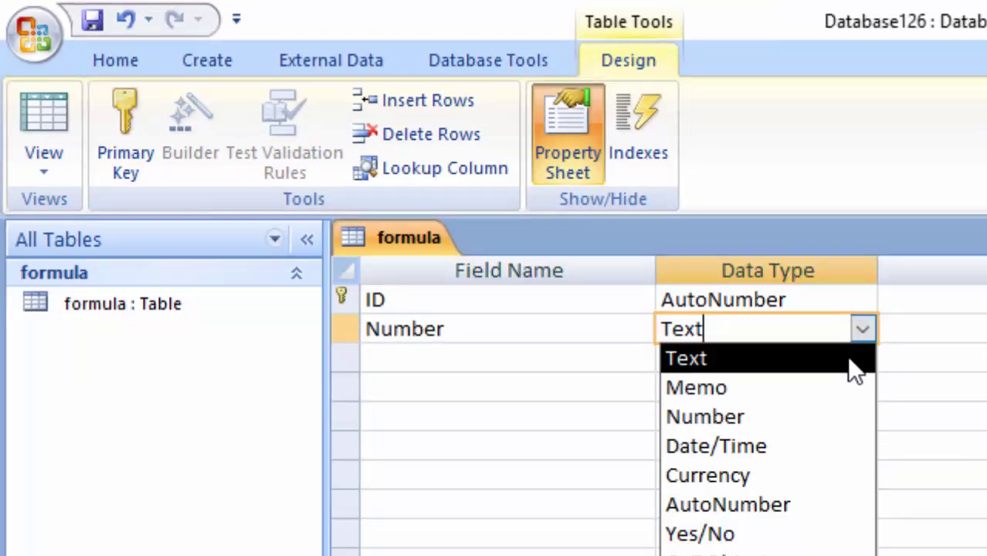
left_click(841, 415)
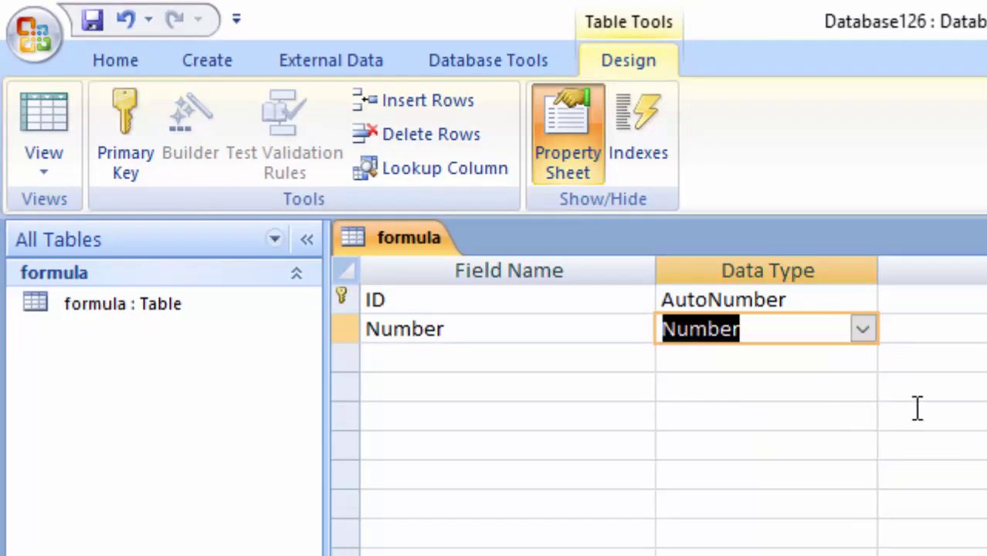
left_click(72, 150)
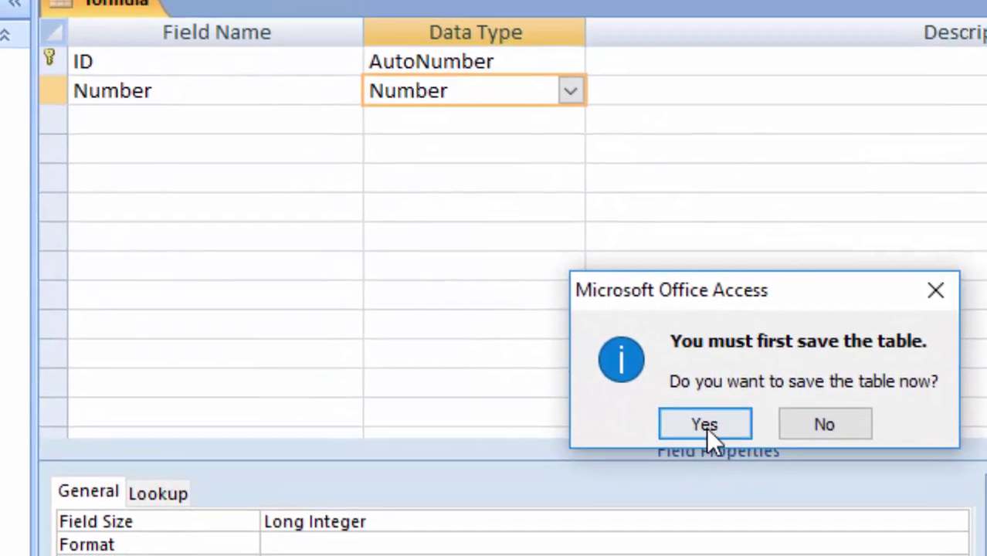
left_click(733, 454)
Step: Enter Number values 12, 3, 4 and 5 for the first four records
left_click(395, 130)
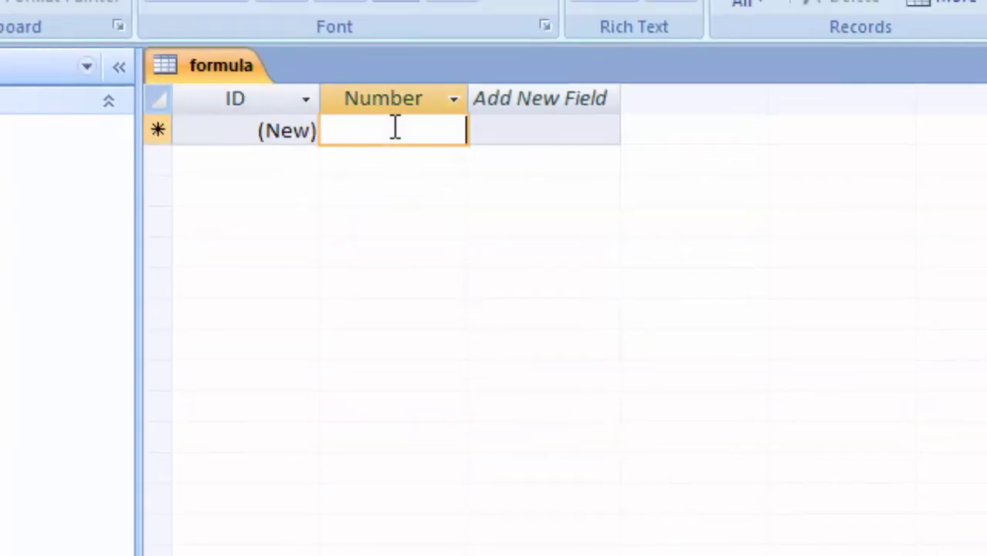
type("12")
key("Return")
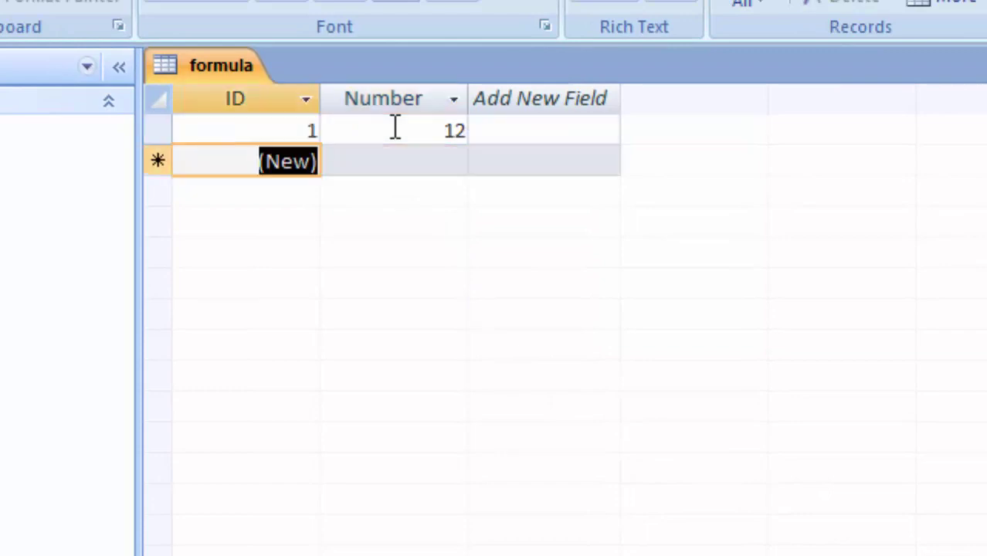
key("Tab")
type("3")
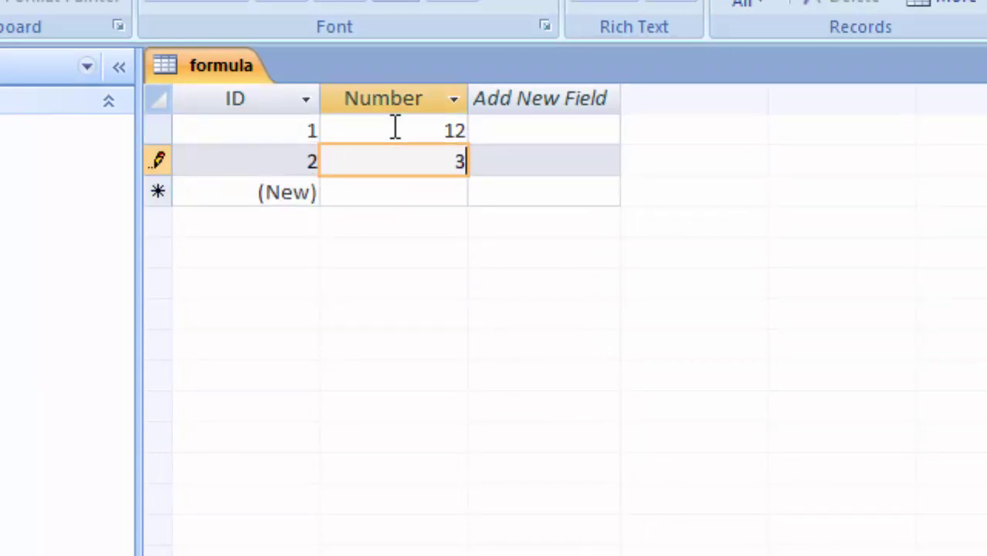
key("Return")
key("Tab")
type("4")
key("Return")
key("Tab")
type("5")
key("Tab")
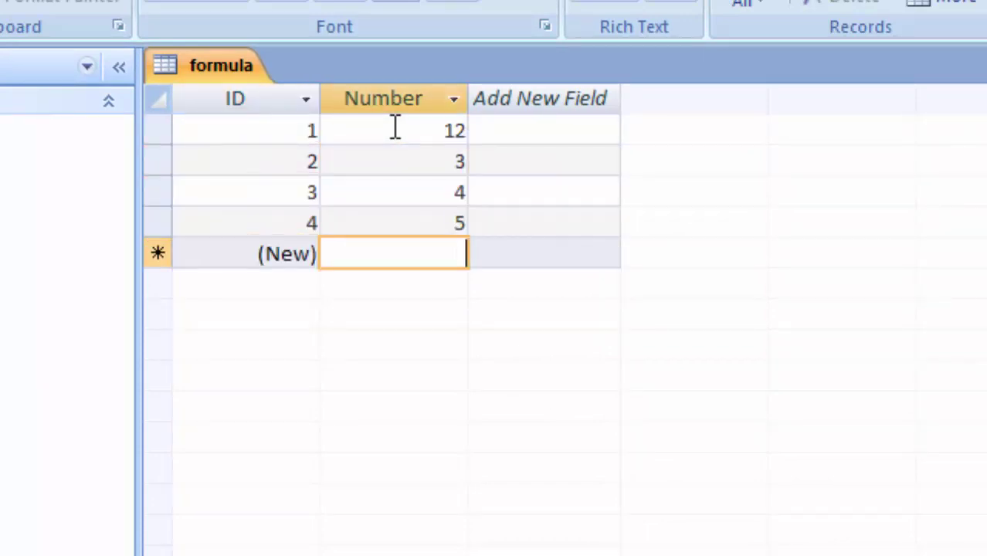
Step: Enter Number values 6, 7, 6, 8 and 7 for the next five records
type("6")
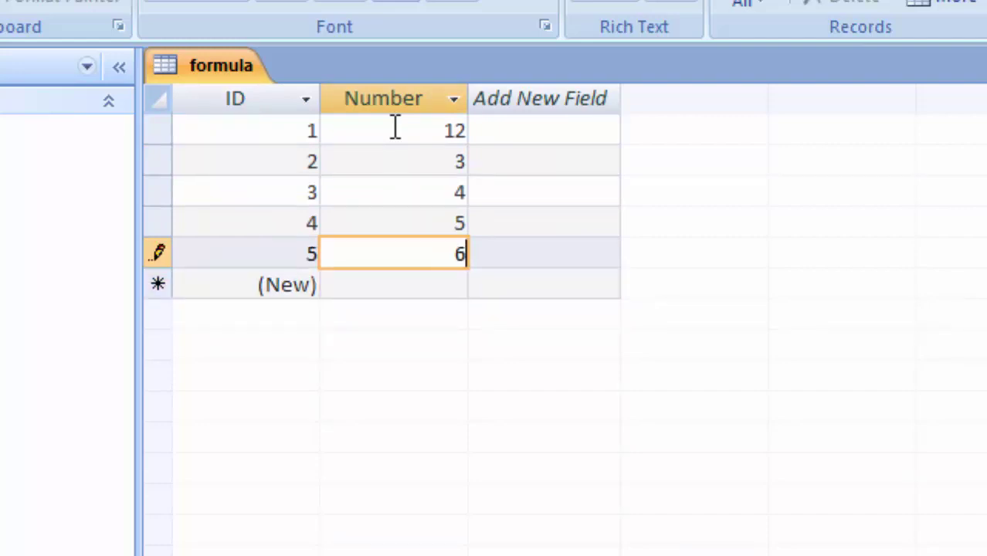
key("Return")
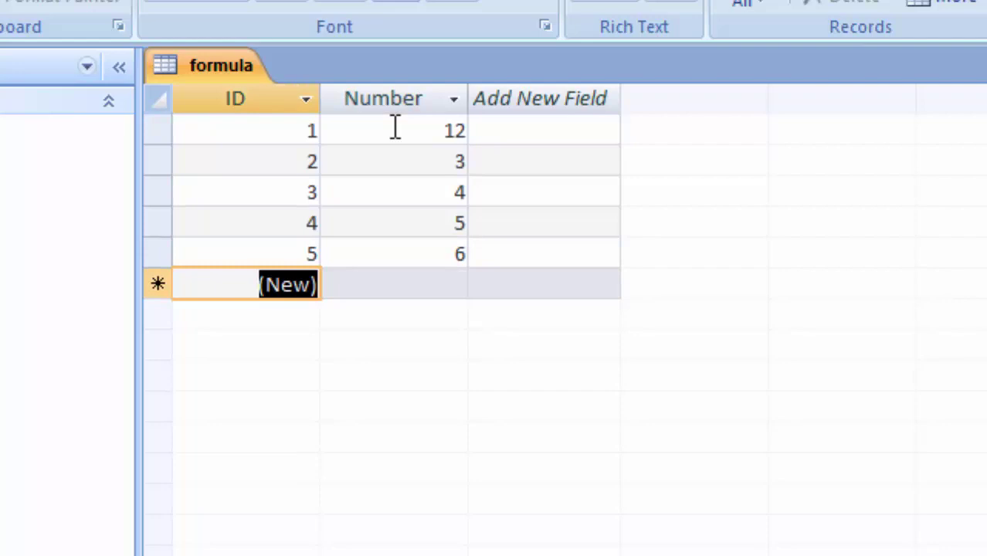
key("Tab")
type("7")
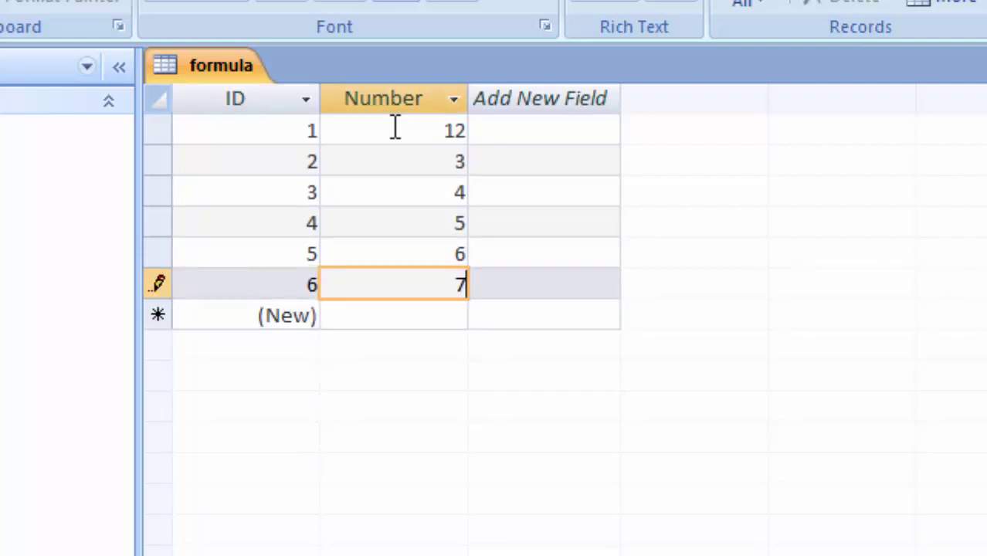
key("Return")
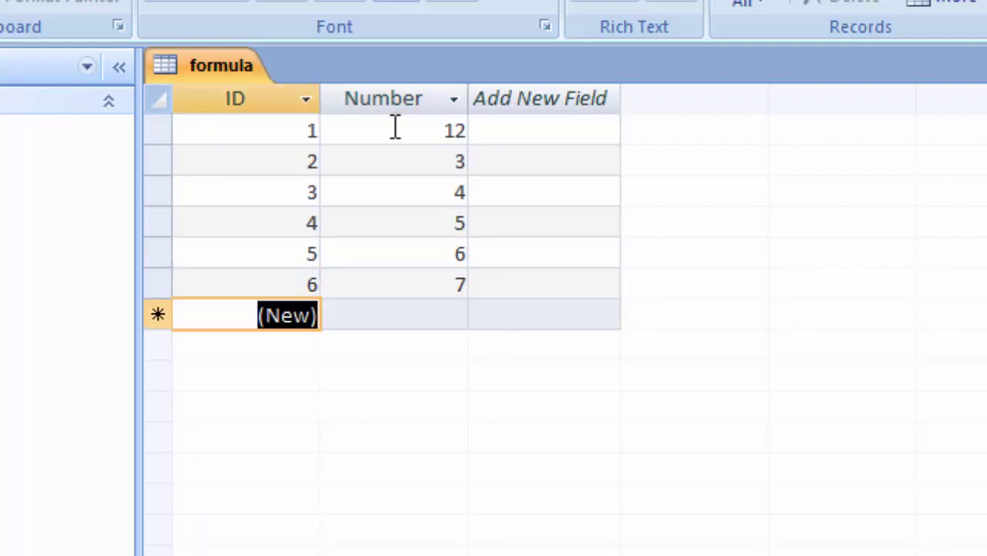
key("Tab")
type("6")
key("Return")
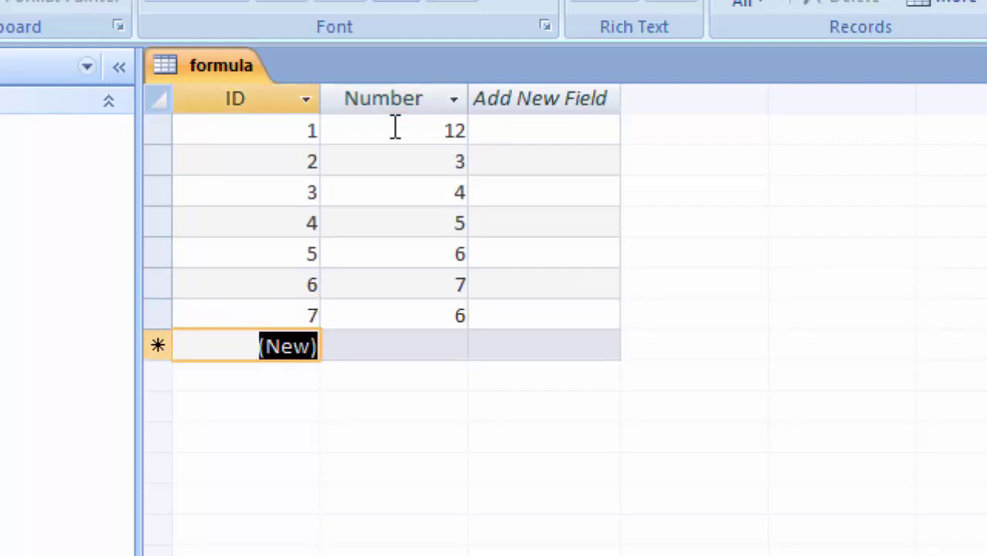
key("Tab")
type("8")
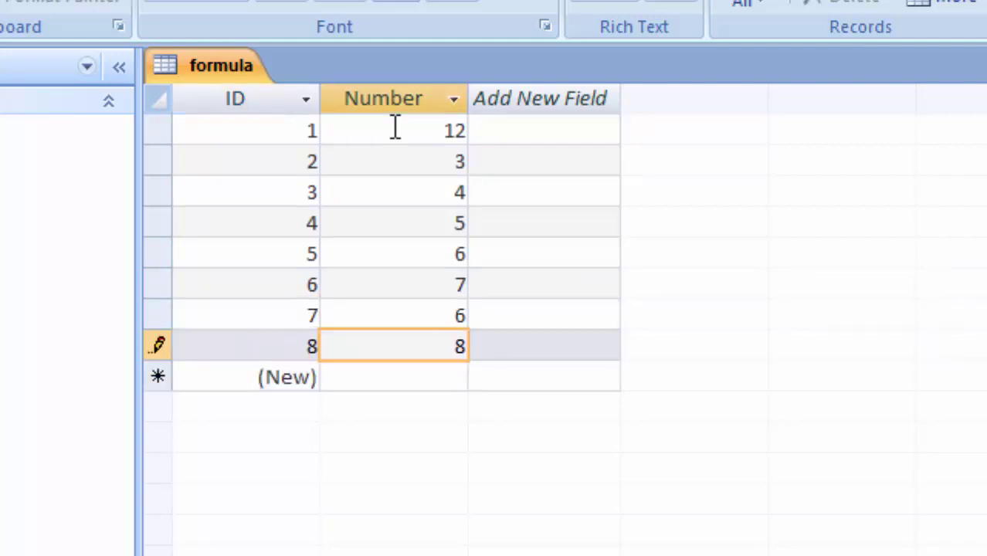
key("Return")
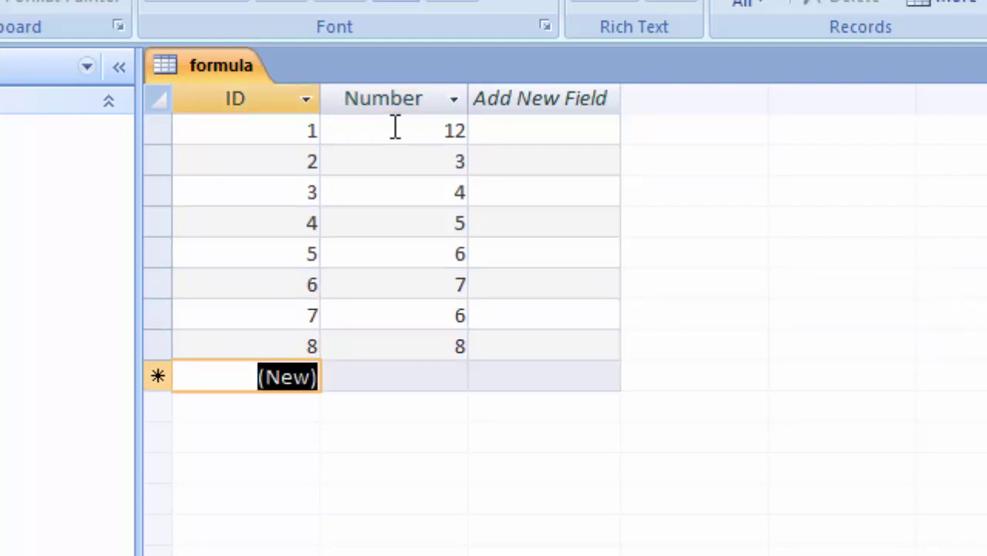
key("Tab")
type("7")
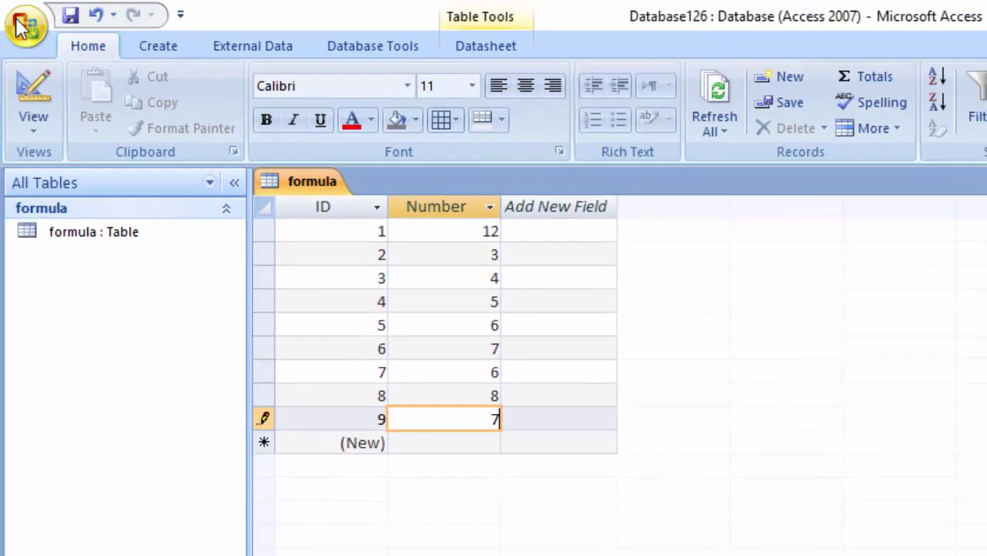
Step: Save the database, then start a new design query with the formula table added
left_click(21, 26)
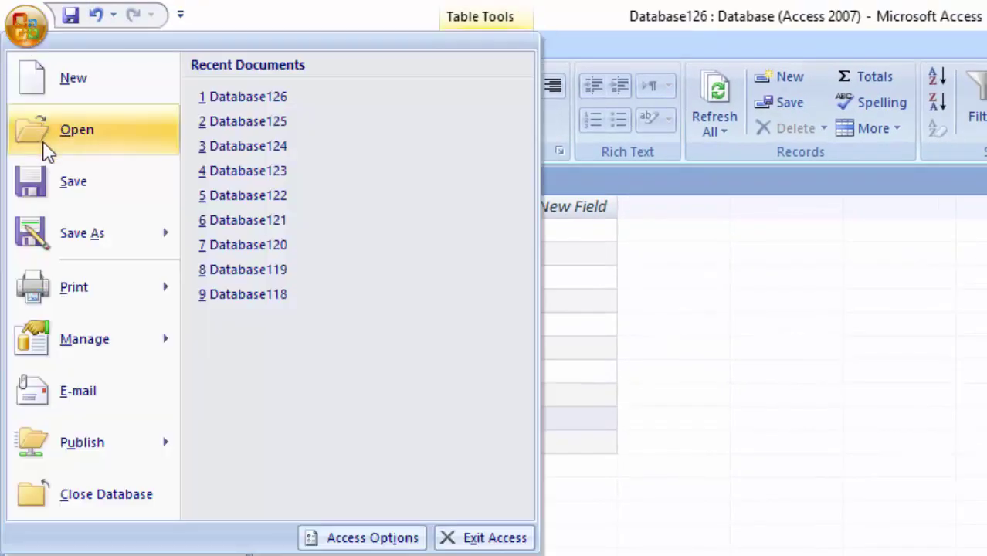
left_click(62, 189)
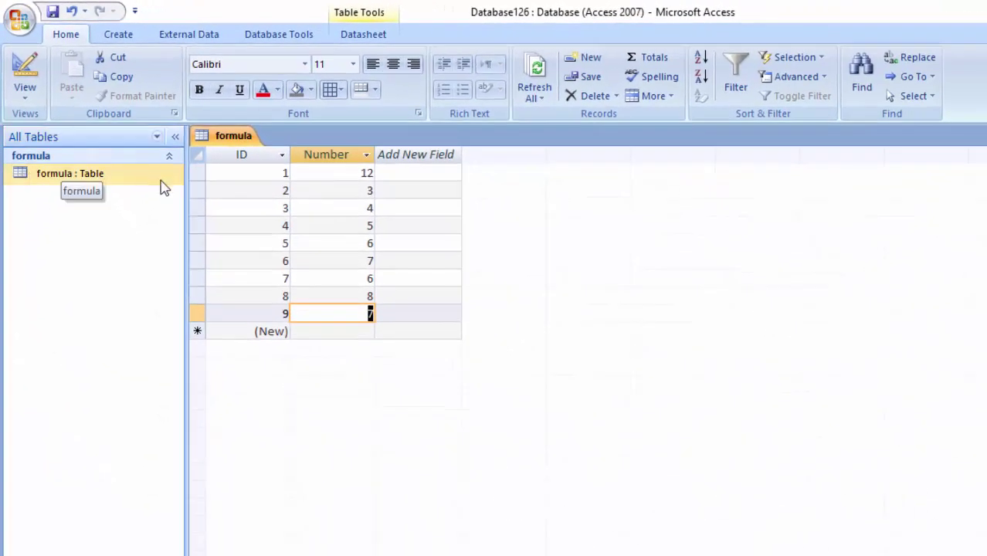
left_click(119, 34)
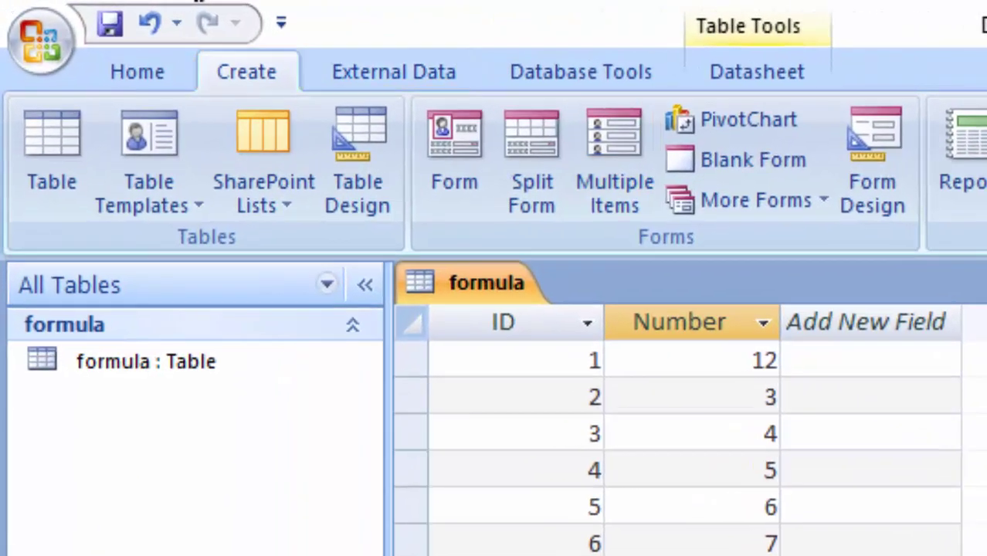
left_click(699, 78)
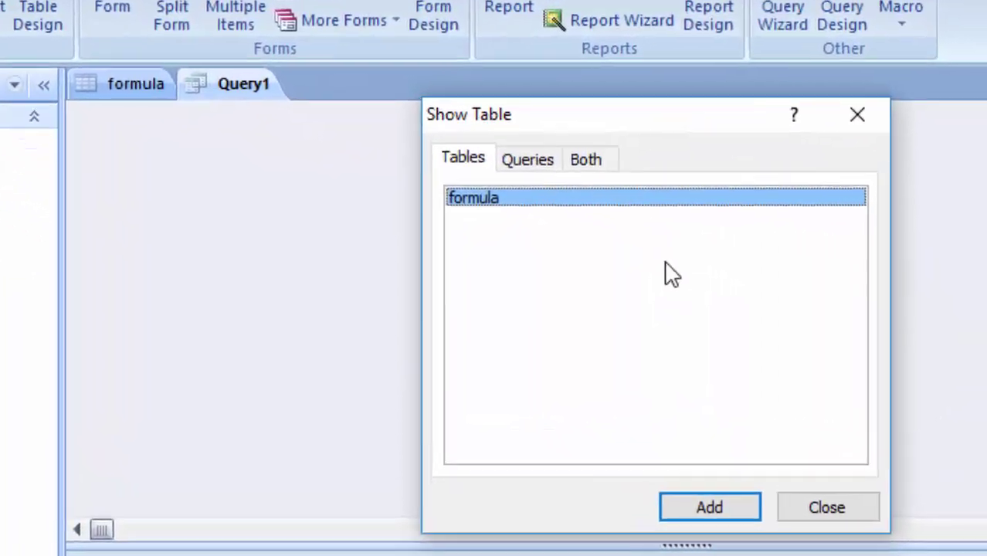
left_click(723, 509)
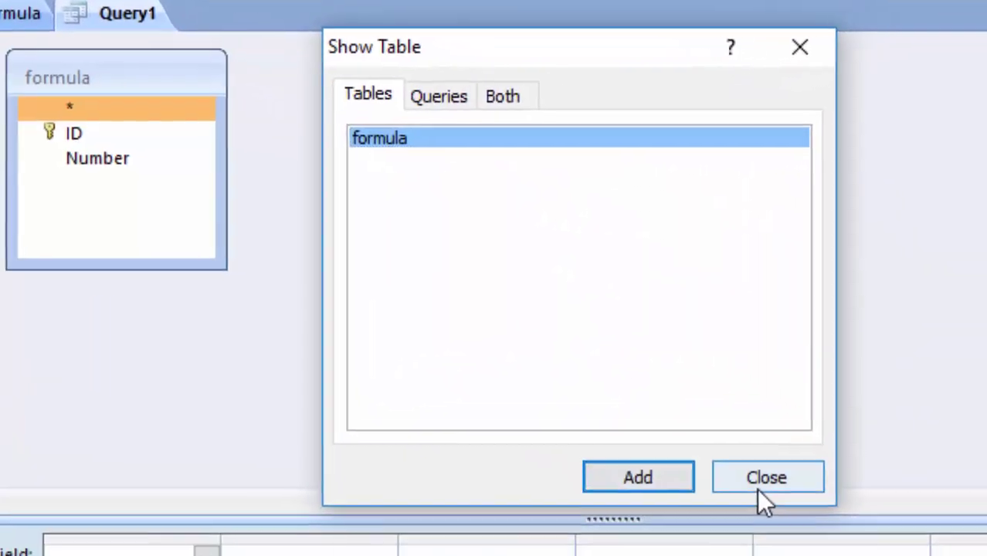
left_click(758, 491)
Step: Put only the Number field of the formula table in the query grid, removing ID
double_click(64, 112)
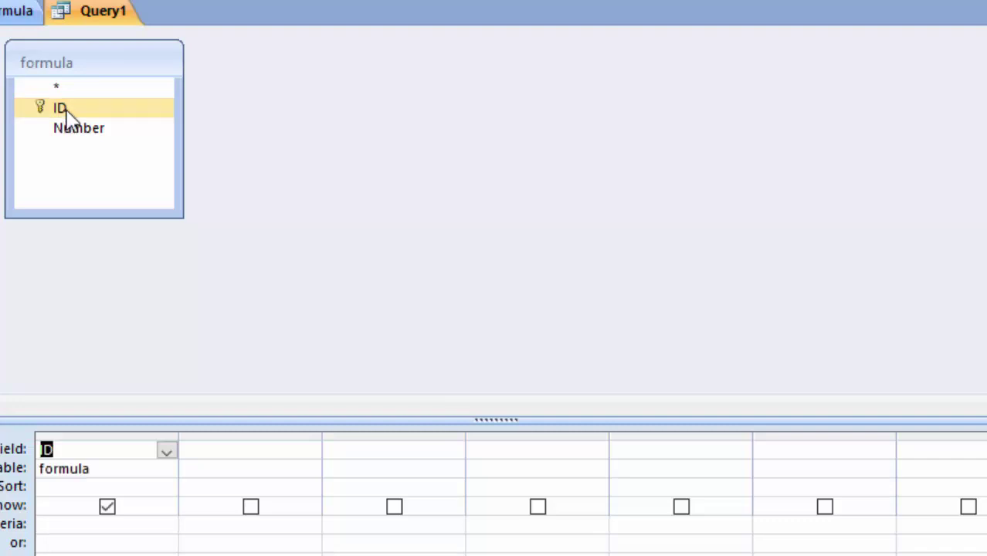
right_click(79, 434)
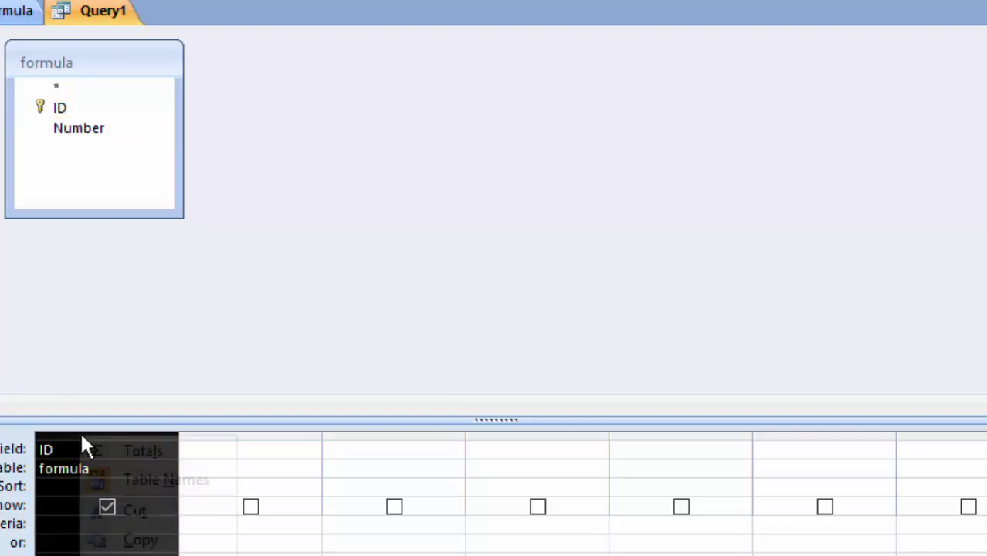
left_click(135, 511)
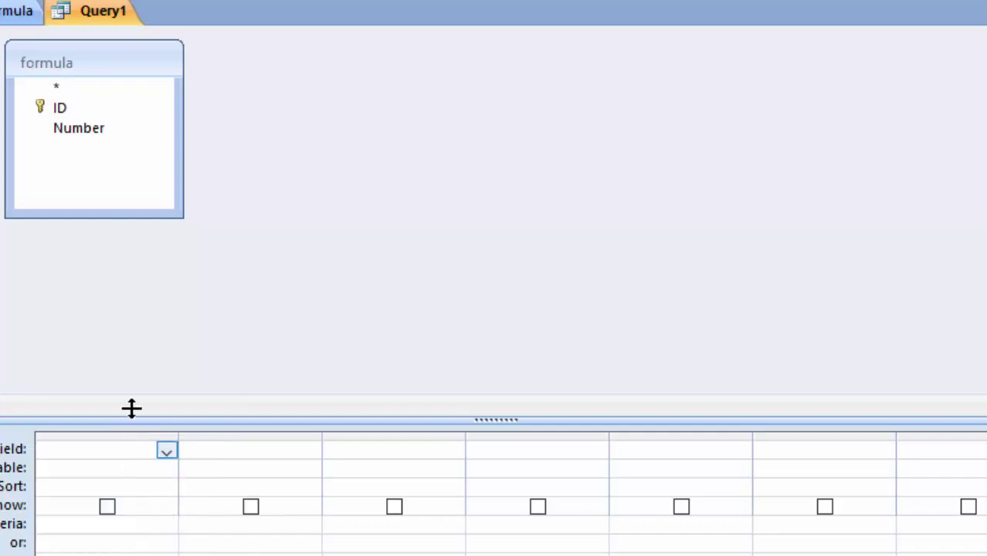
left_click(72, 145)
double_click(71, 145)
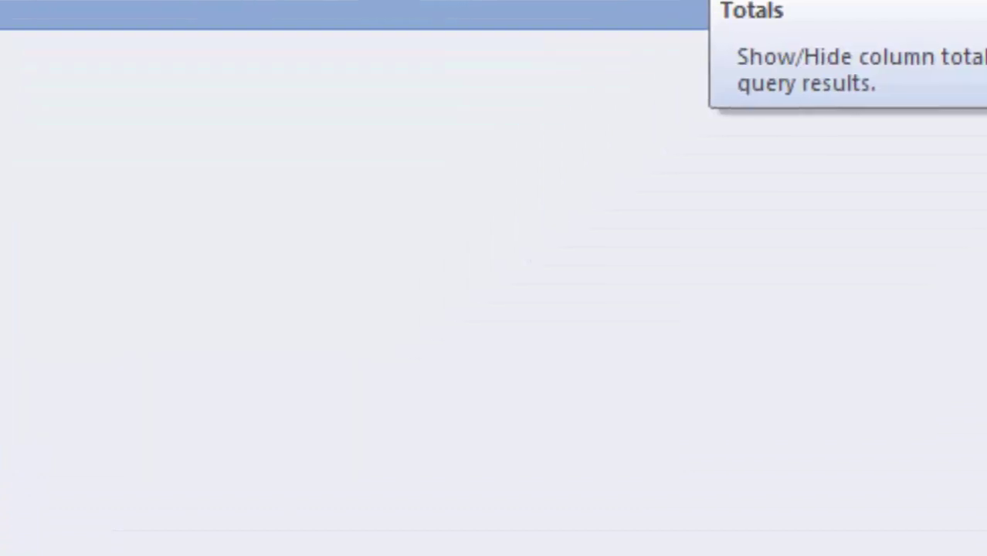
Step: Turn on Totals, set Number's Total to Count, and run the query to get 9
left_click(452, 108)
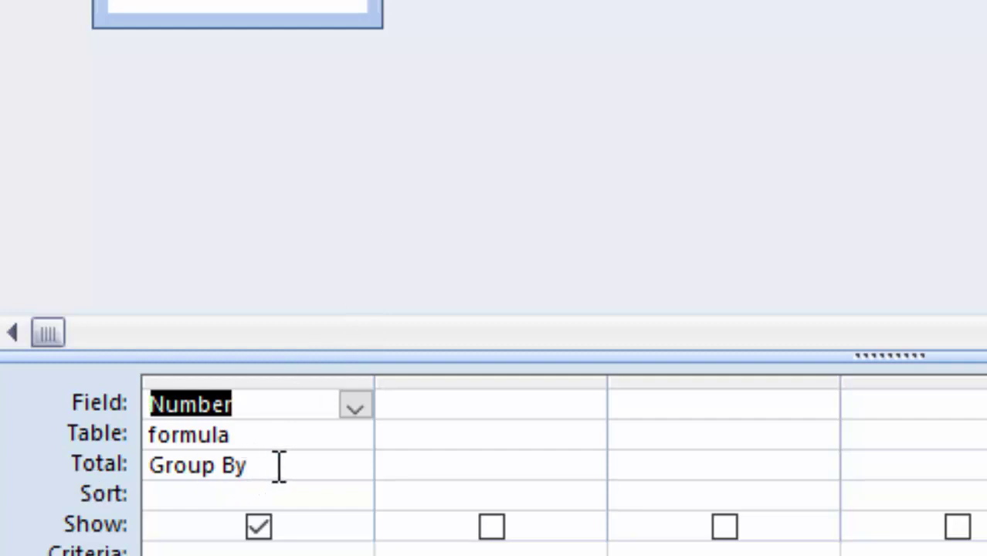
left_click(279, 465)
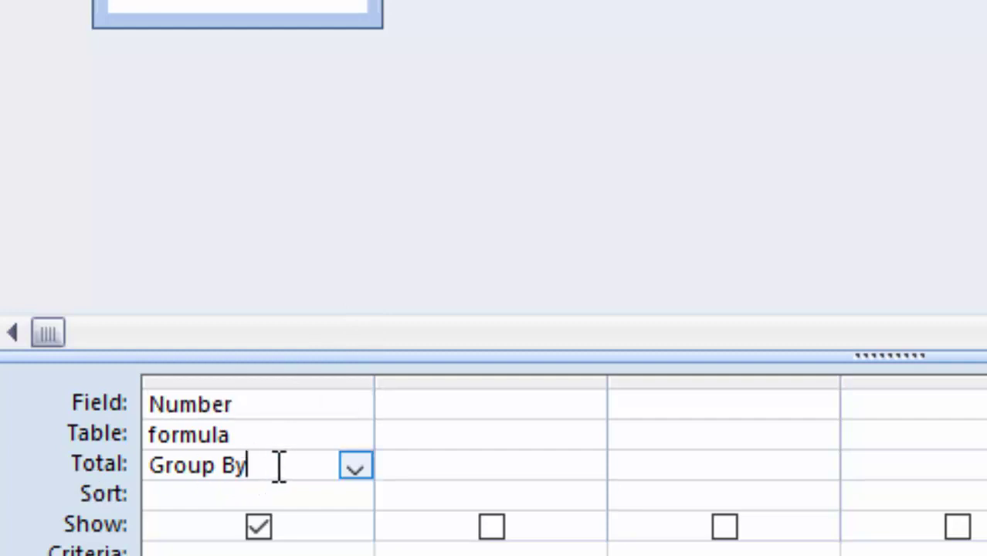
left_click(357, 470)
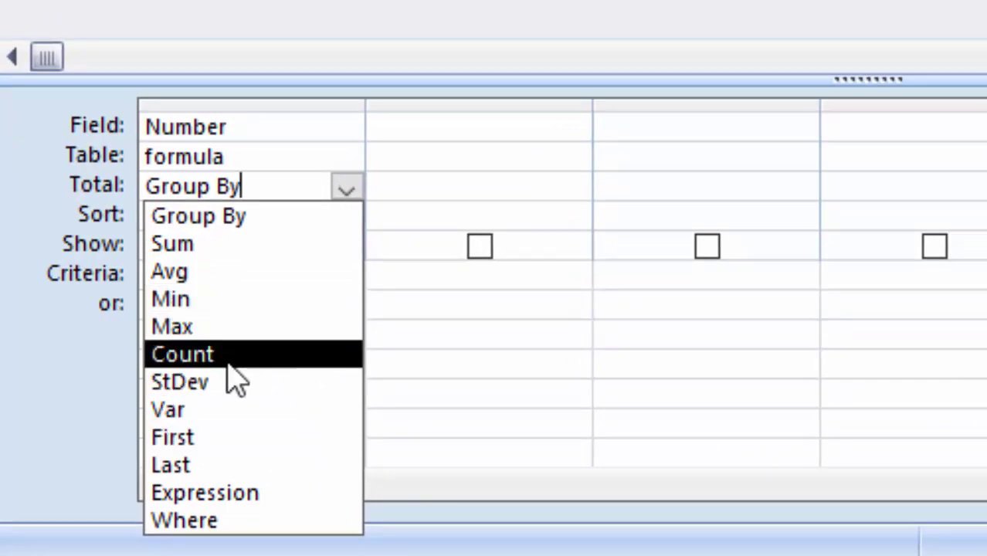
left_click(270, 356)
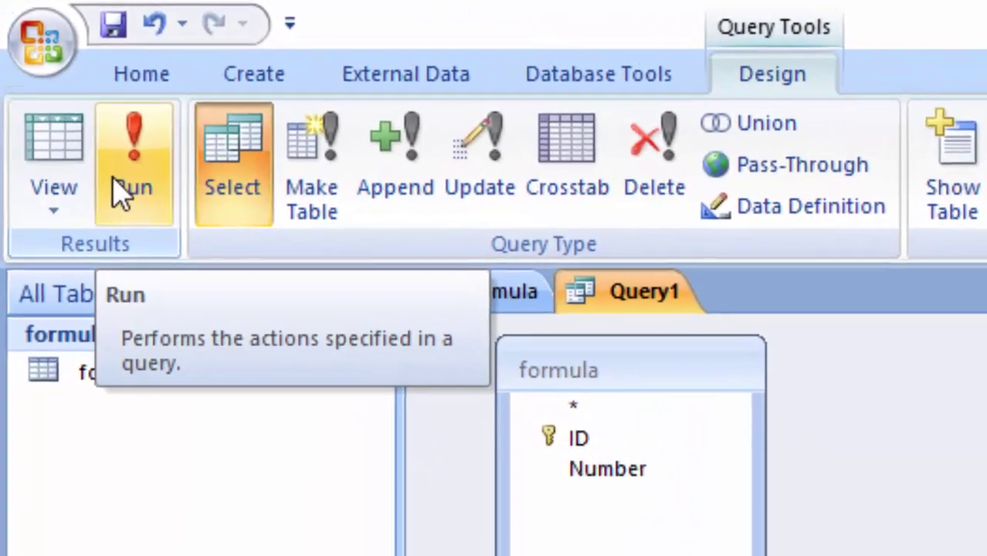
left_click(103, 161)
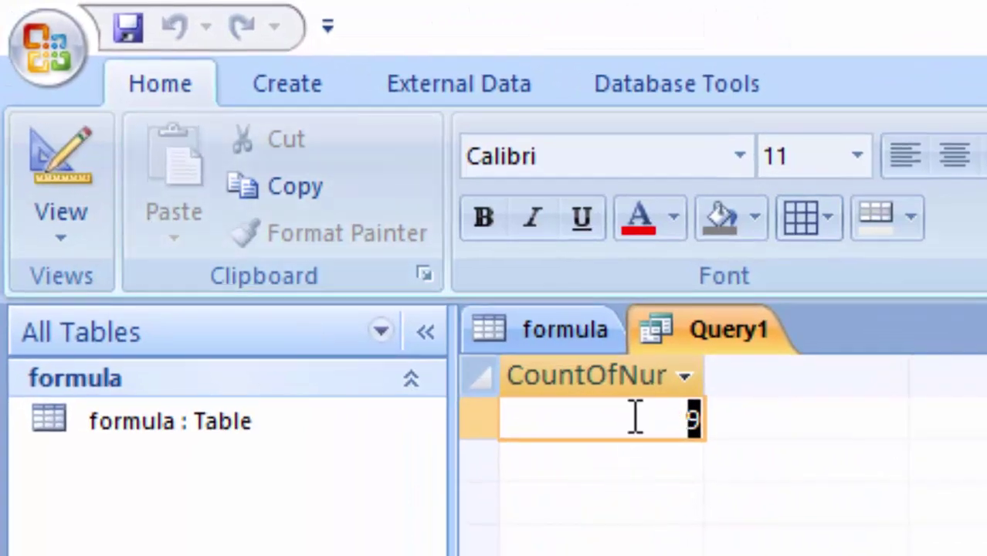
left_click(635, 417)
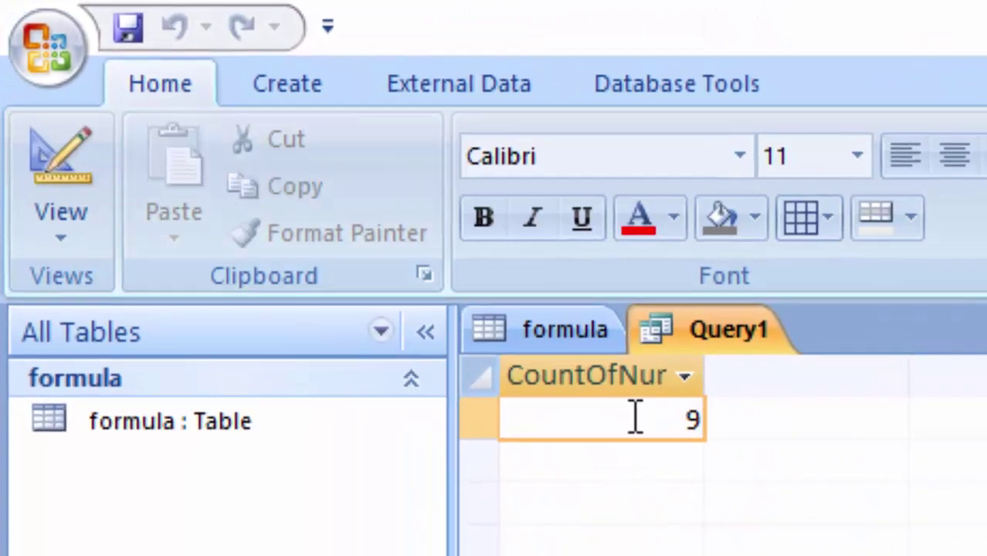
Step: Add two records to the formula table with Number values 10 and 12
left_click(568, 334)
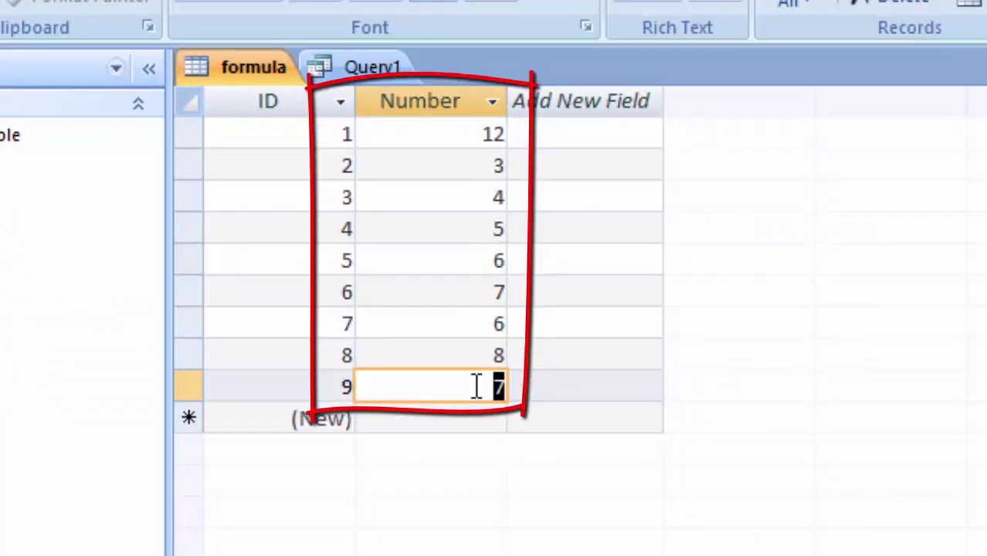
left_click(470, 429)
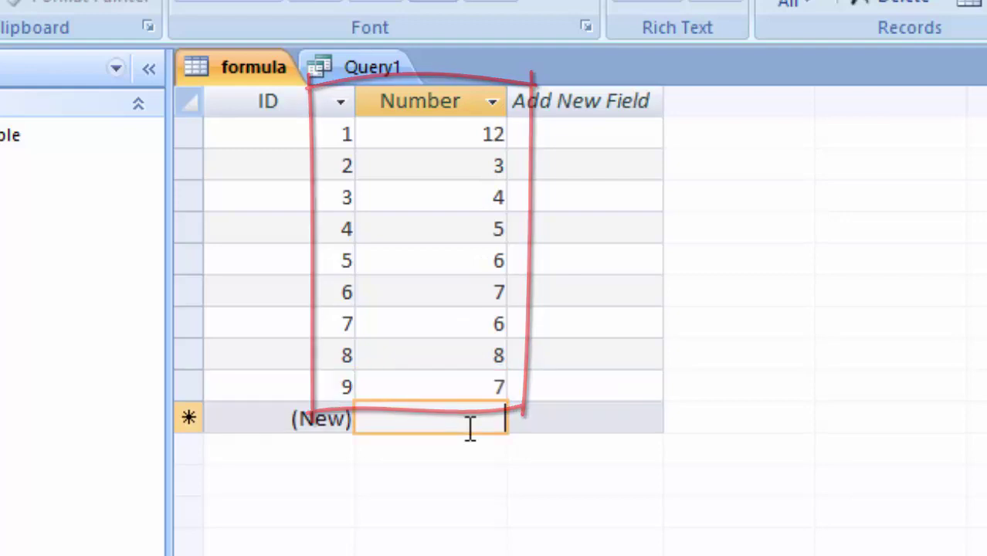
type("10")
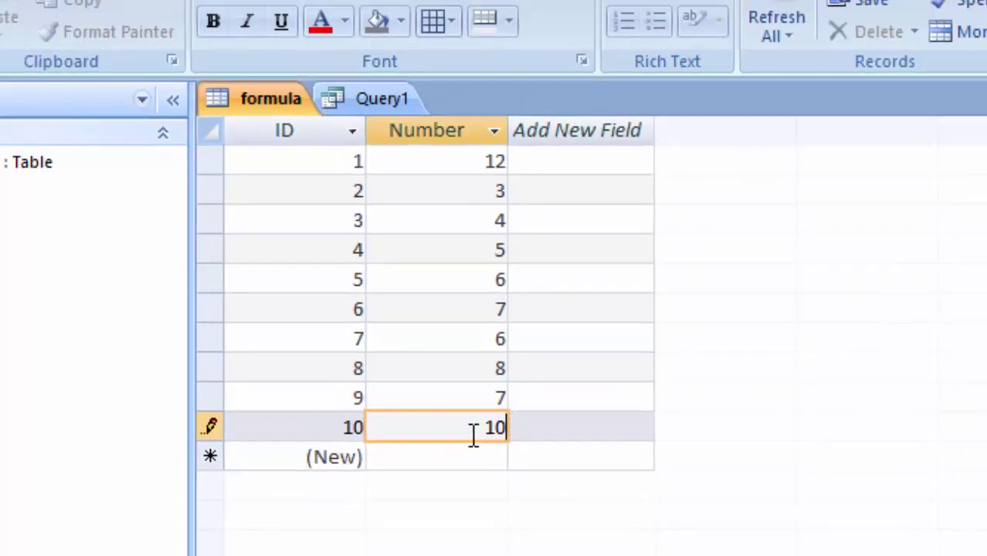
key("Return")
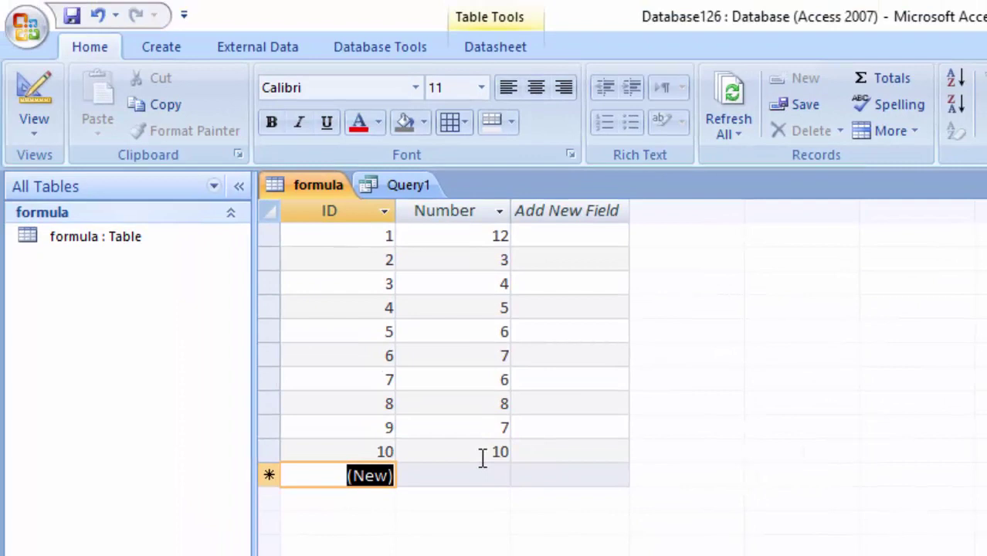
key("Tab")
type("12")
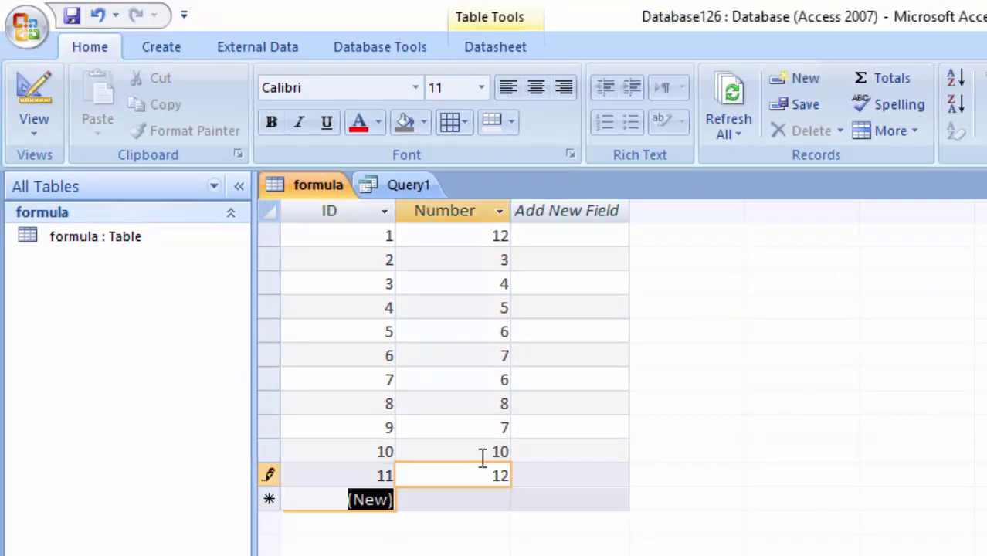
key("Return")
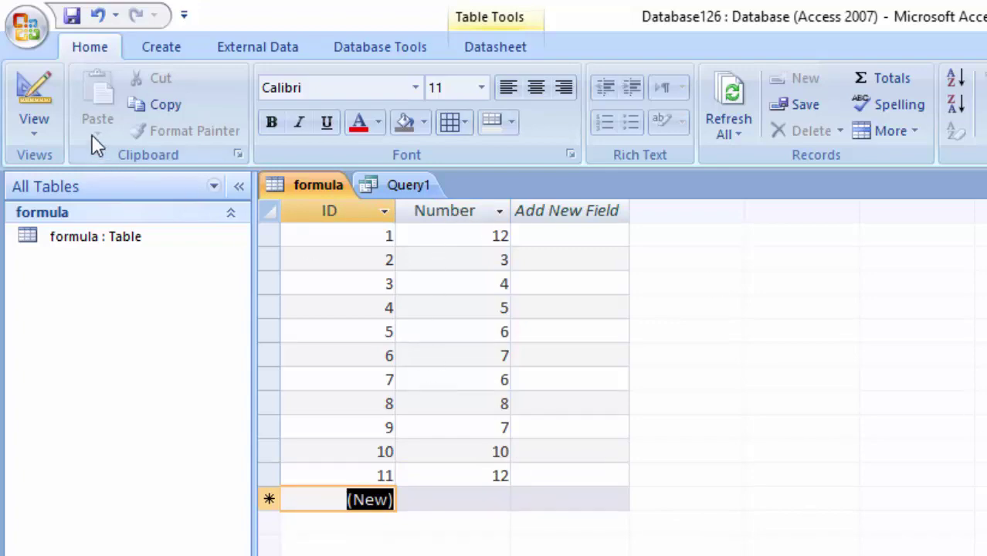
Step: Exit Access without saving Query1 and relaunch Microsoft Office Access 2007 from Start
left_click(26, 25)
left_click(68, 195)
key("alt+F4")
left_click(811, 508)
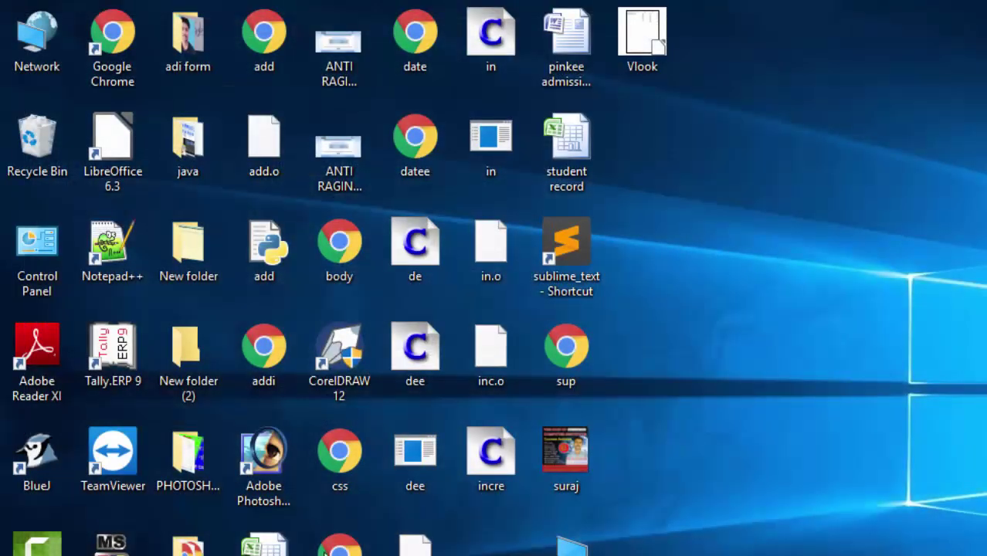
key("super")
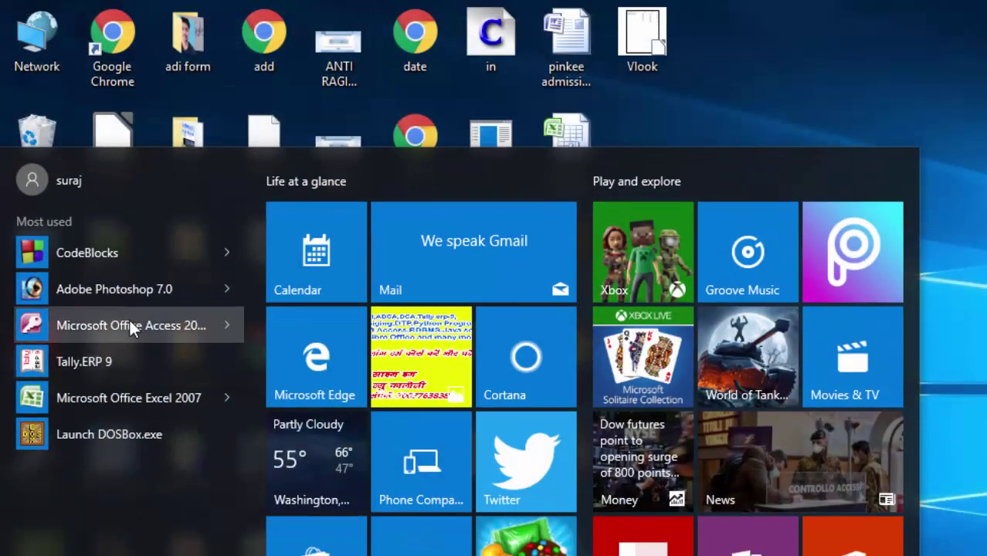
left_click(129, 320)
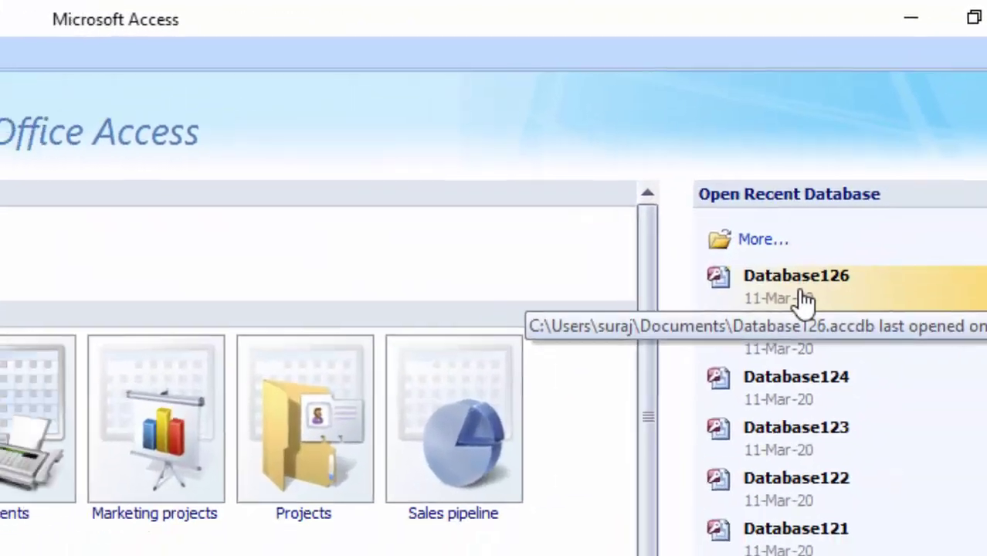
Step: Reopen Database126 from recent databases and open the formula table's eleven records
left_click(749, 317)
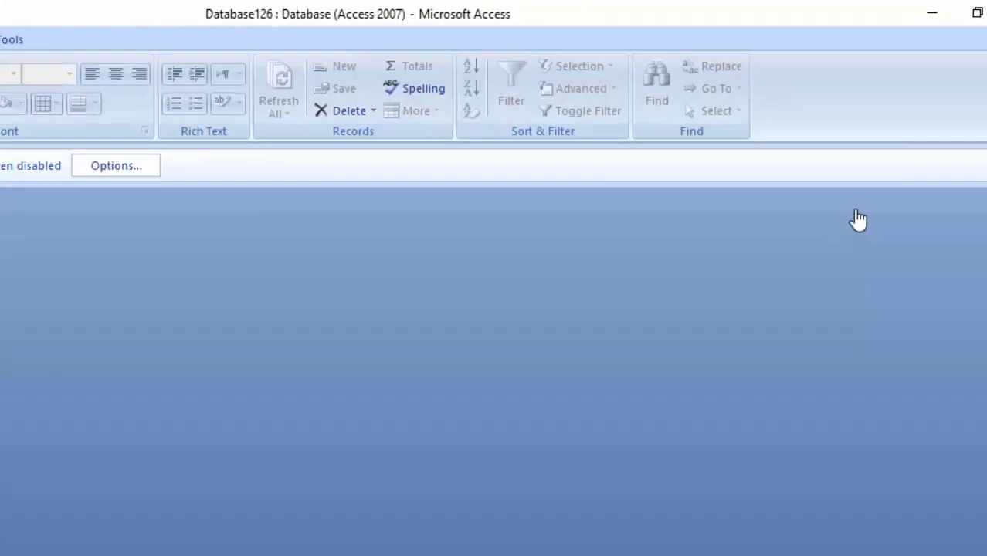
double_click(61, 185)
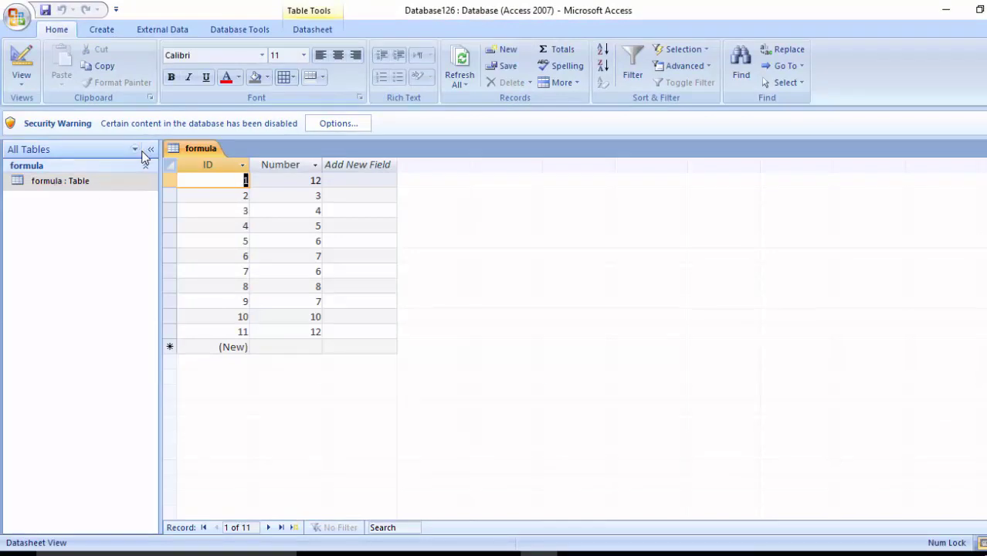
left_click(150, 149)
left_click(10, 149)
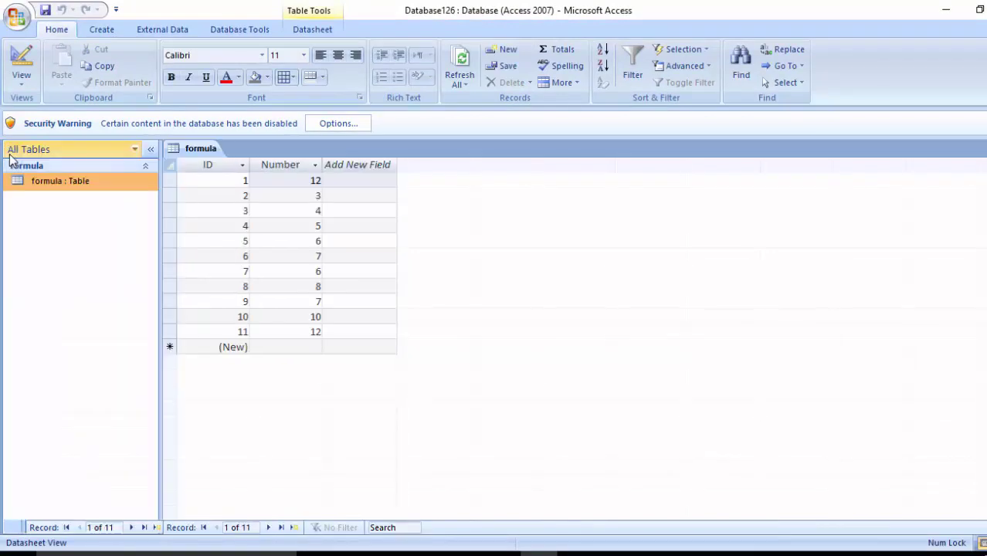
left_click(145, 168)
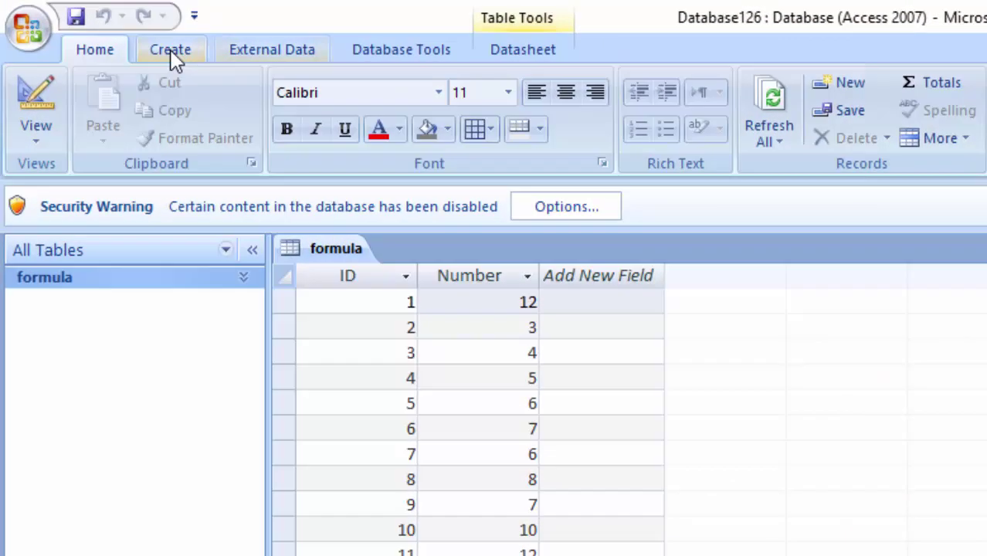
Step: Create a new design query on the formula table with the Number field in the grid
left_click(139, 40)
left_click(855, 97)
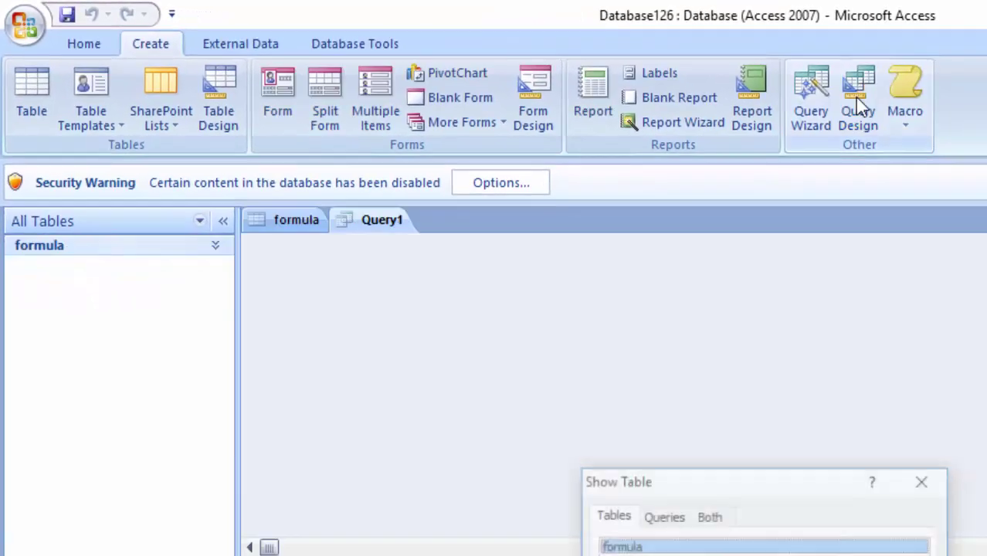
left_click(556, 535)
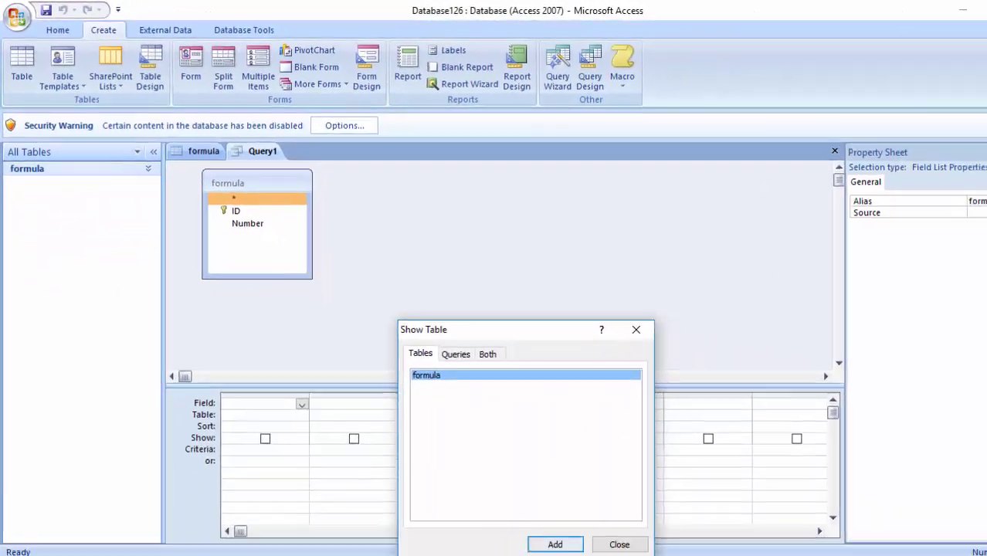
left_click(620, 534)
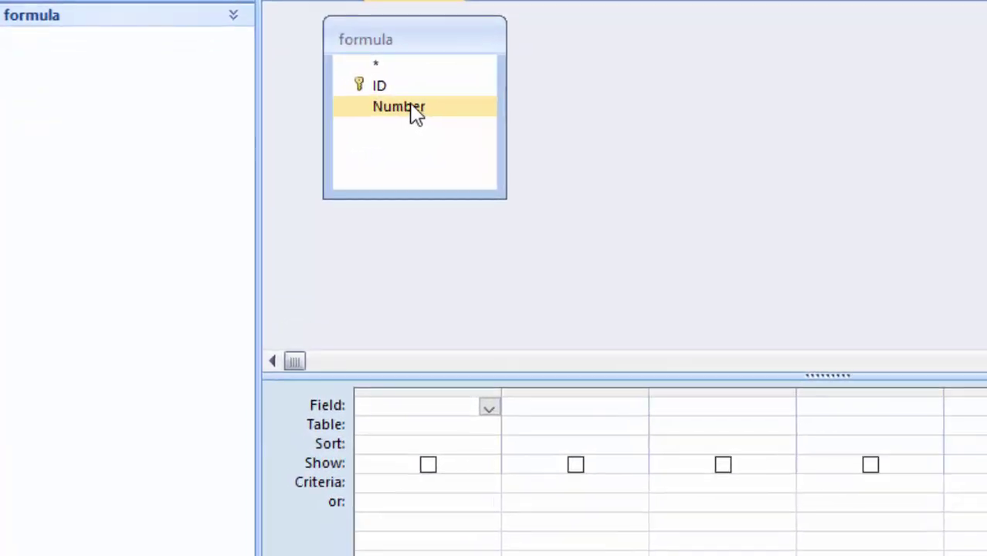
double_click(313, 185)
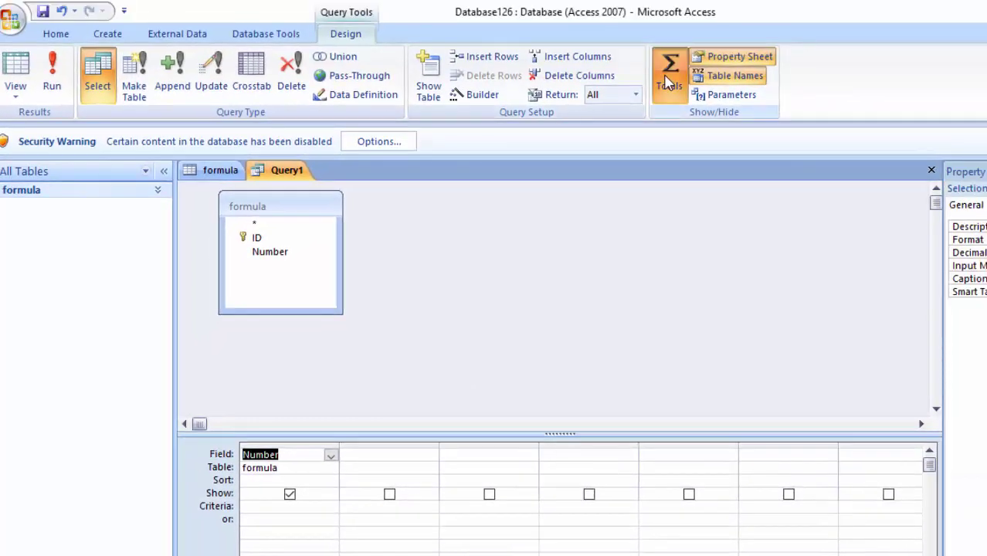
Step: Set Number's Total to Count, run the query returning 11, and view the formula table
left_click(669, 77)
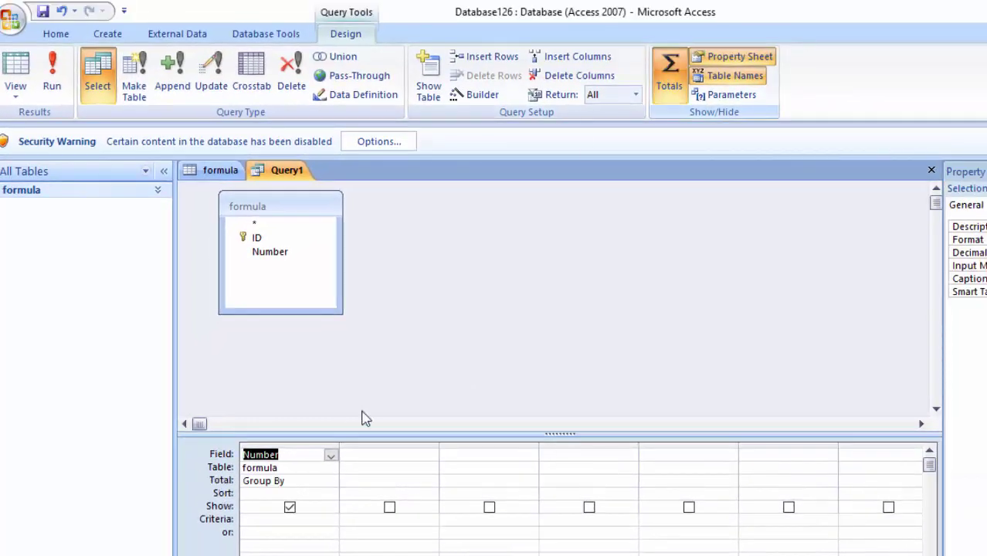
left_click(304, 481)
left_click(331, 480)
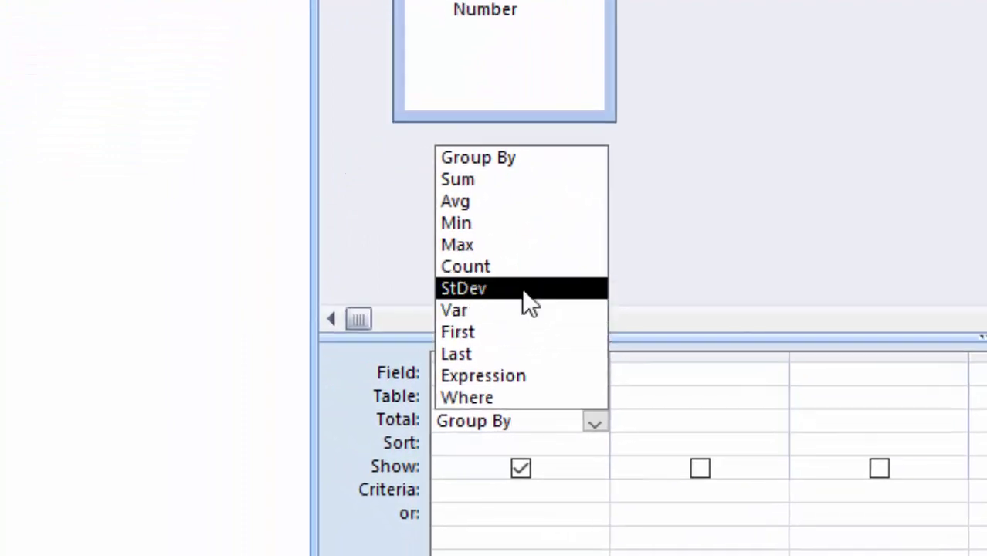
left_click(525, 267)
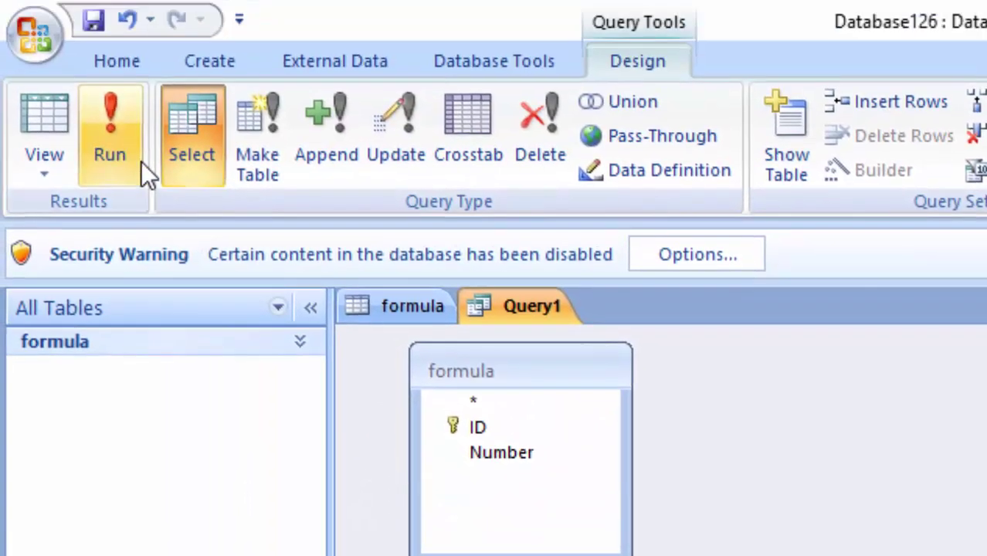
left_click(125, 142)
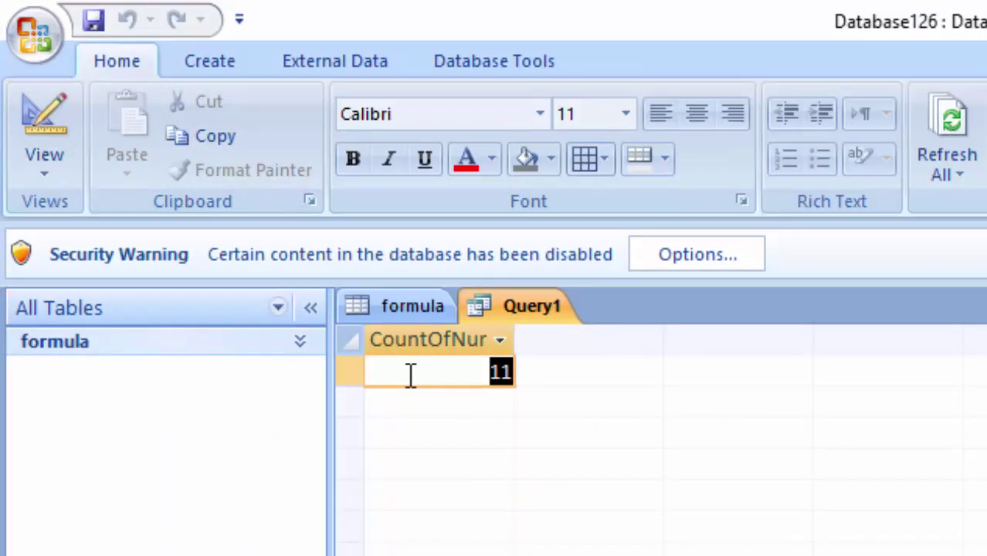
left_click(384, 309)
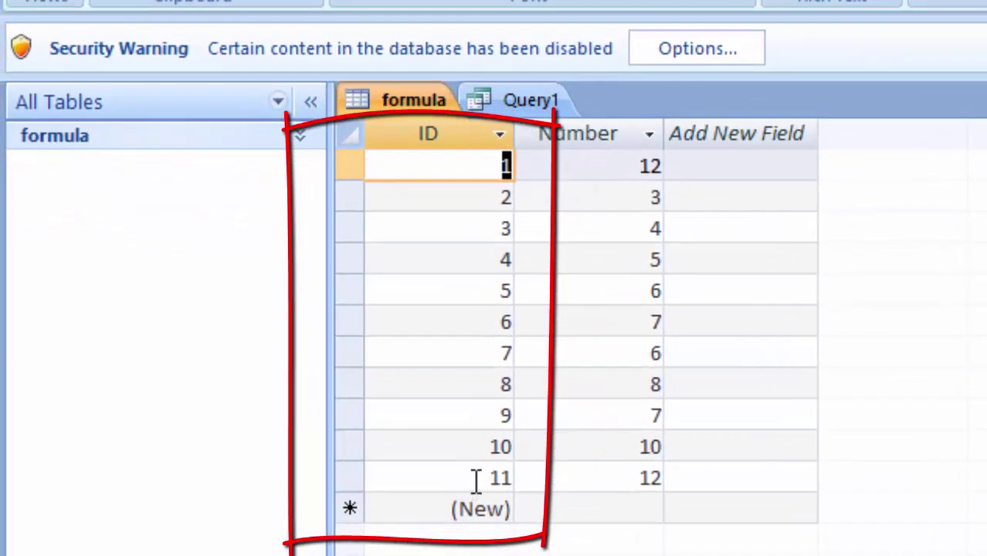
Step: Append records 12, 13 and 14 with Number values 4, 6 and 7
left_click(476, 481)
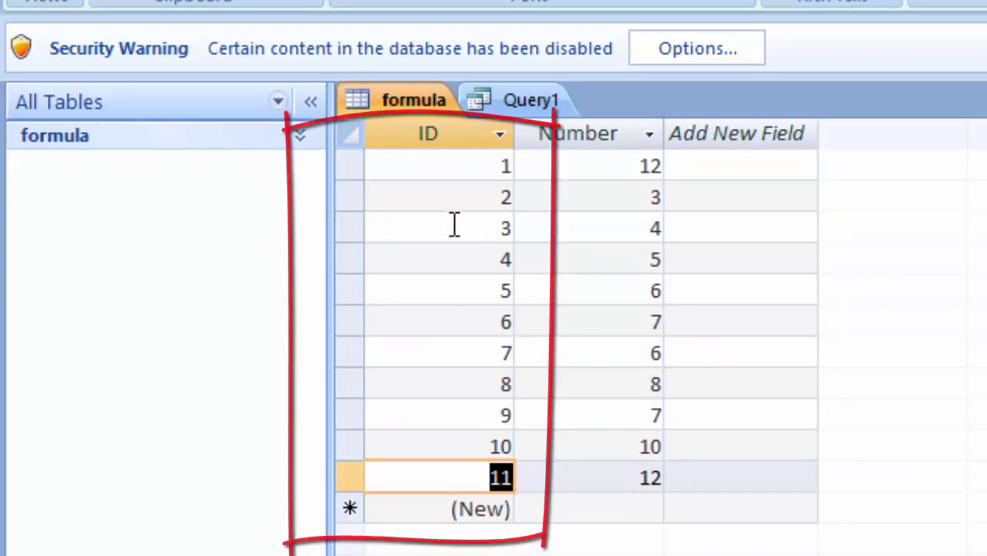
left_click(618, 507)
type("4")
key("Return")
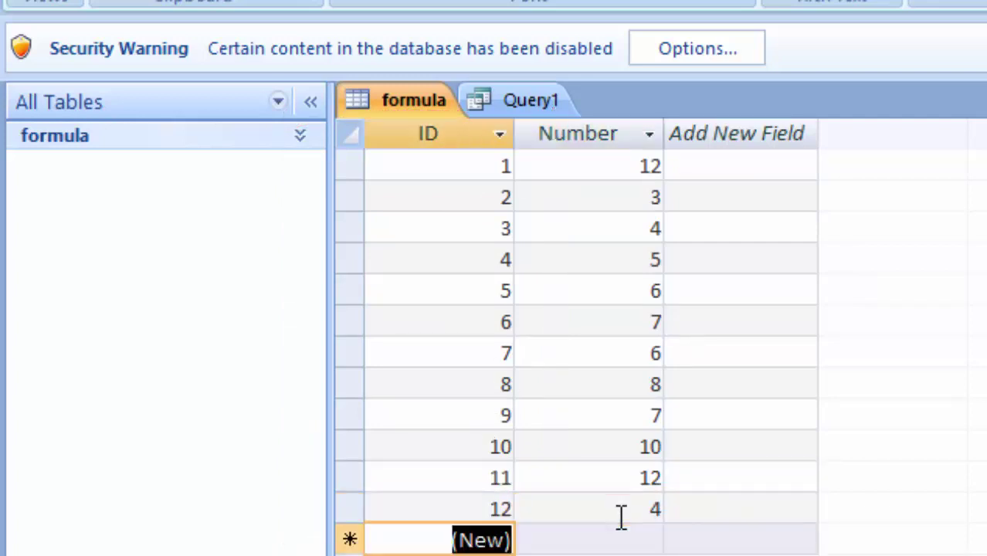
key("Return")
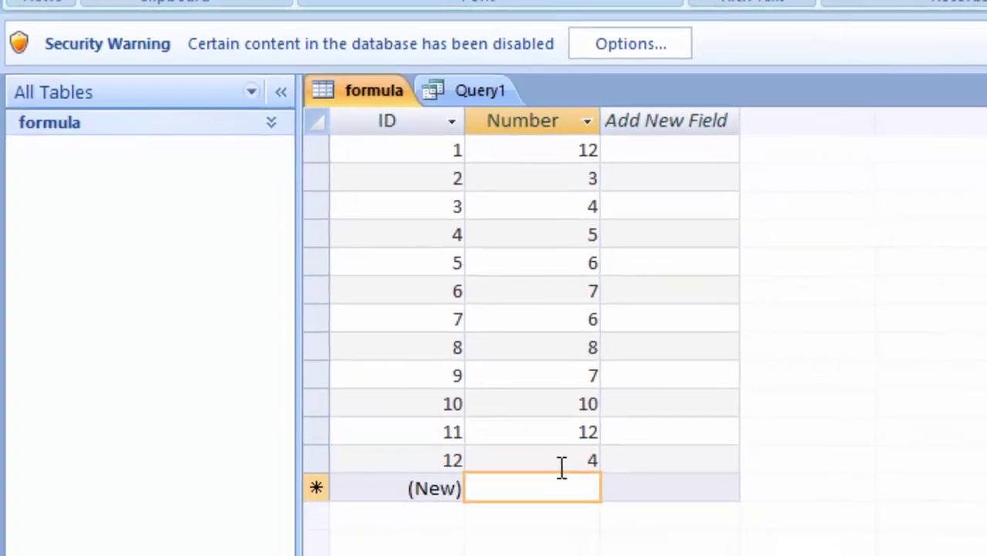
type("6")
key("Return")
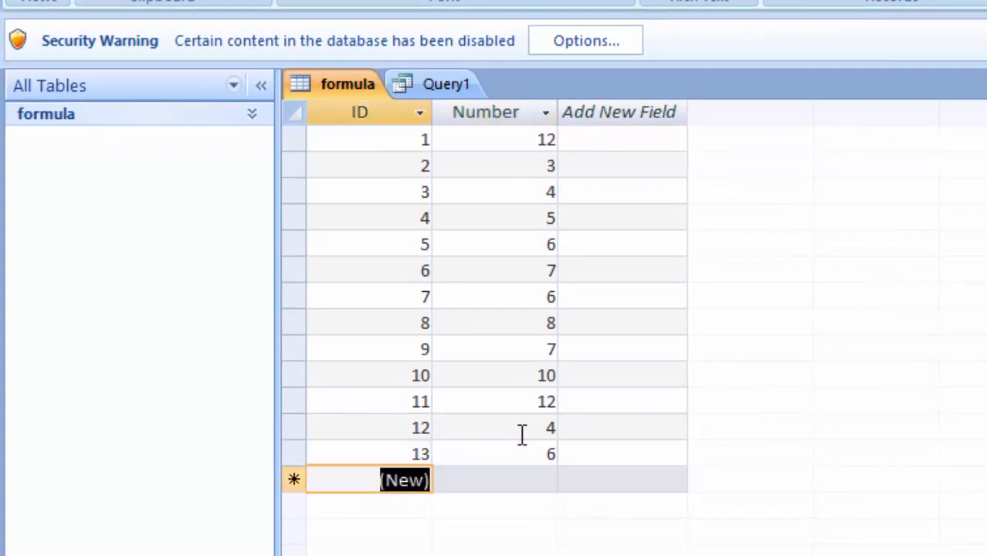
key("Return")
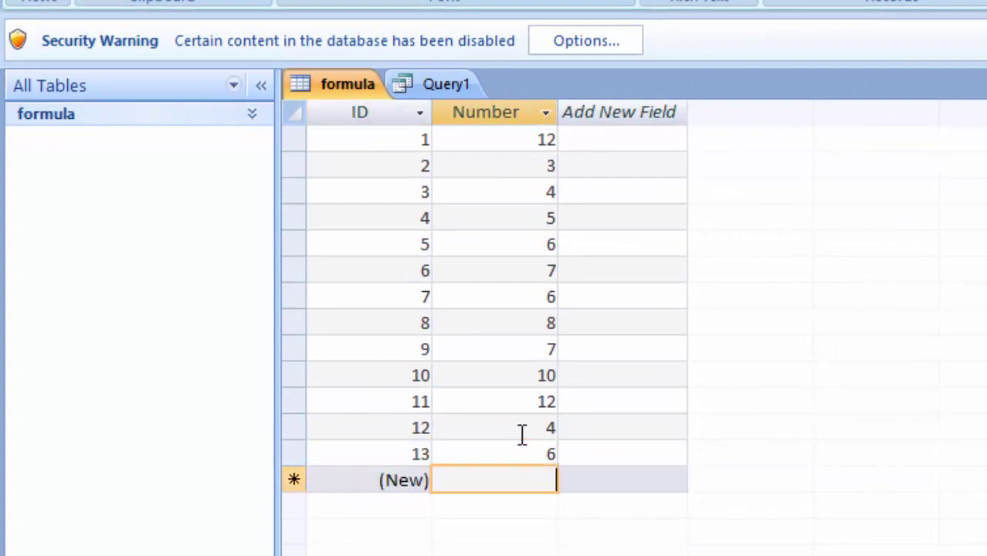
type("7")
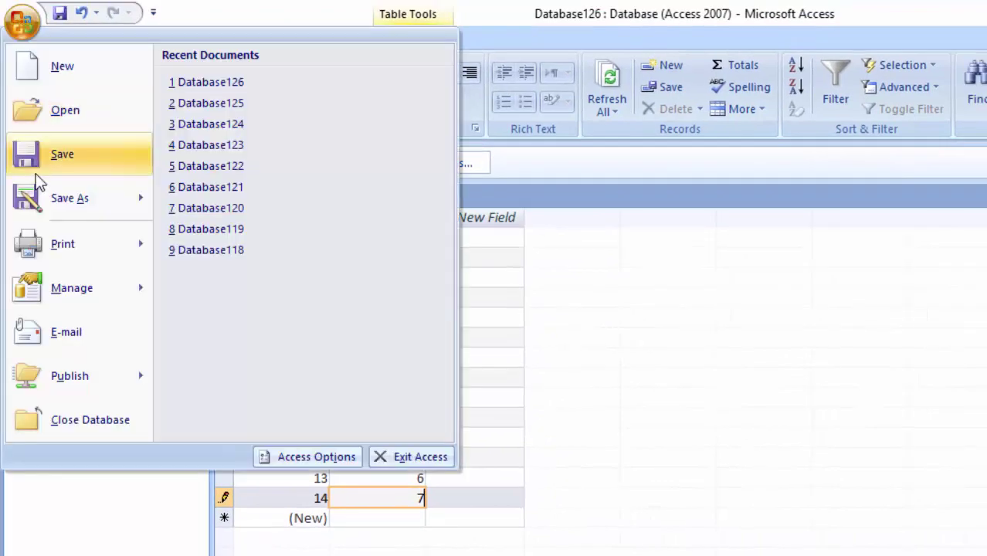
Step: Save the newly added records and view the Query1 count result of 11
left_click(50, 160)
left_click(341, 197)
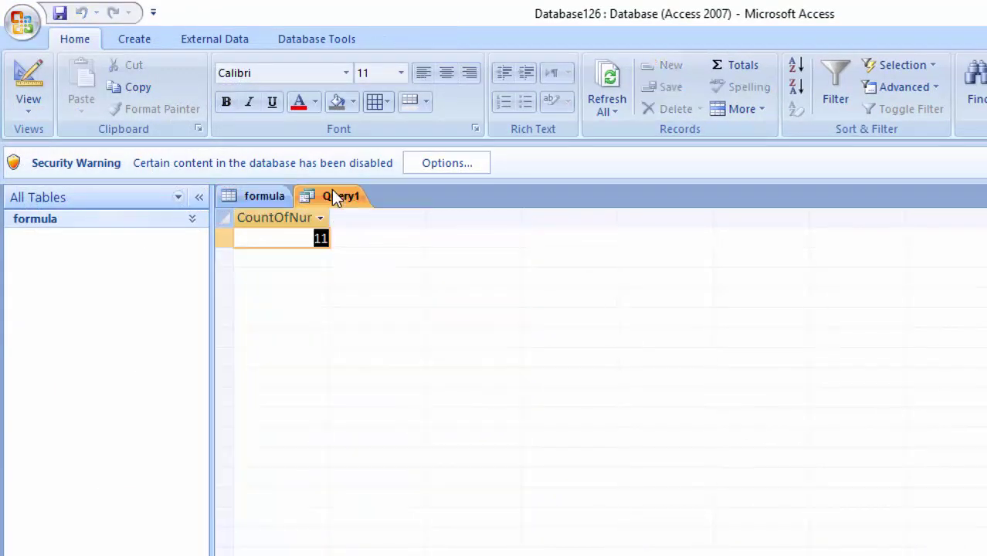
left_click(284, 238)
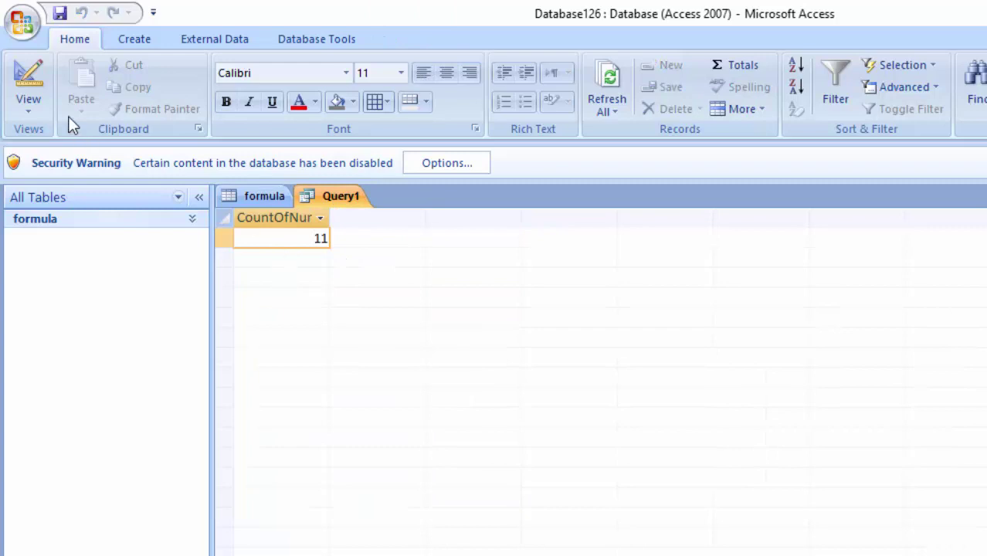
Step: Save the counting query under the name Query1
left_click(341, 199)
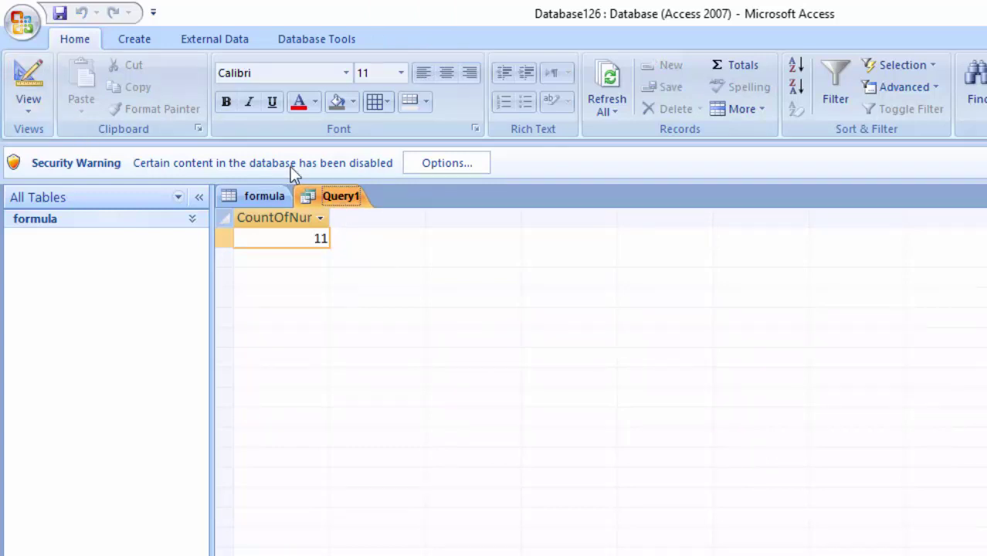
left_click(17, 29)
left_click(68, 151)
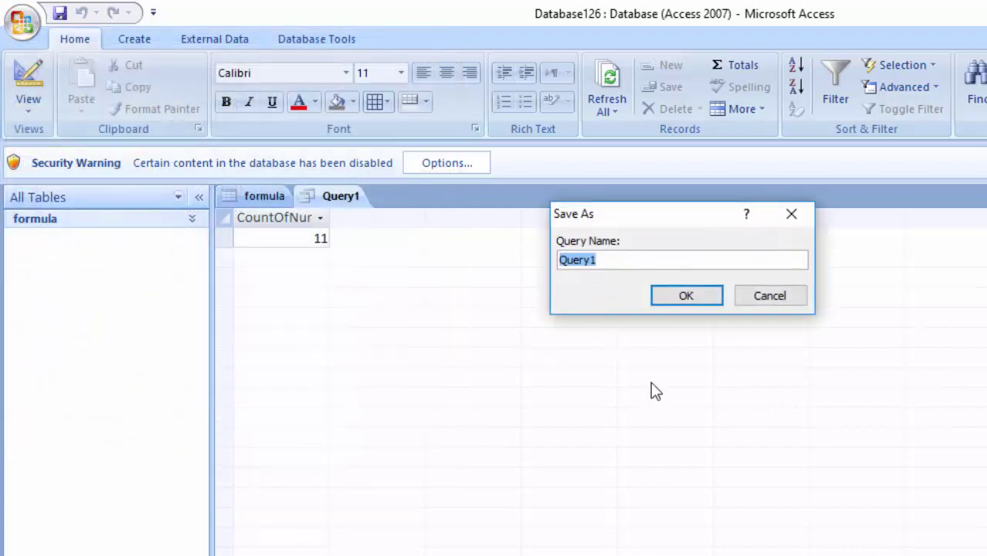
left_click(686, 300)
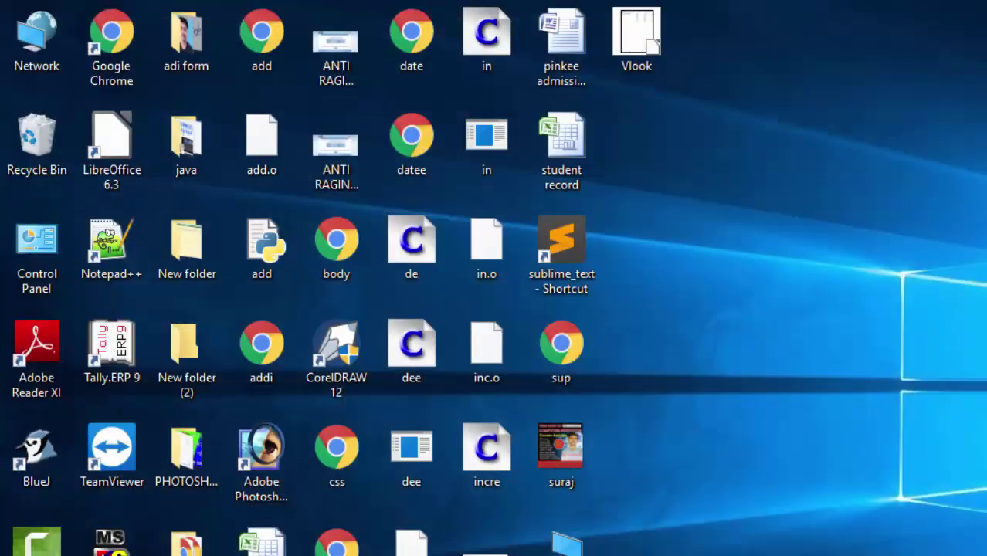
Step: Relaunch Access 2007, open Query1 showing a count of 14, and open the formula table
key("super")
left_click(133, 309)
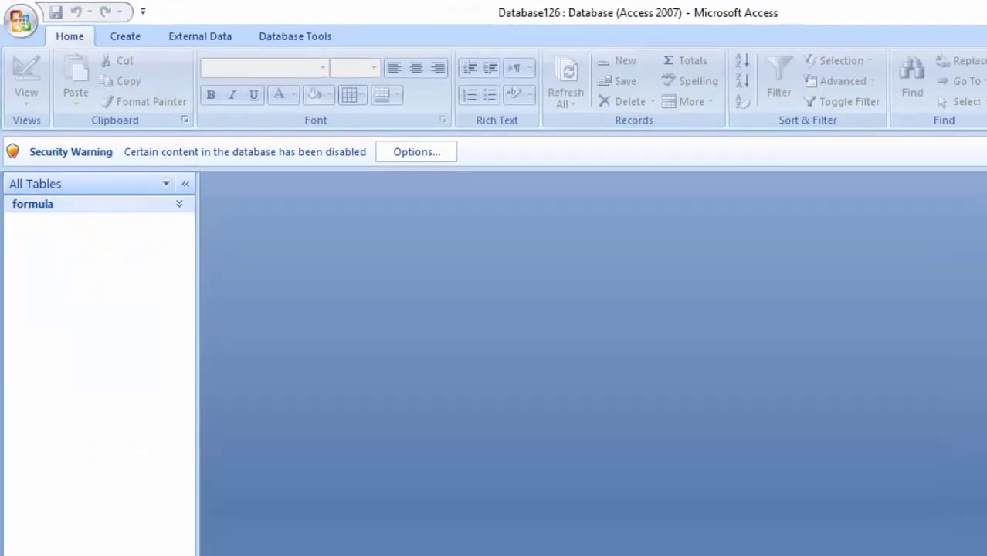
left_click(116, 164)
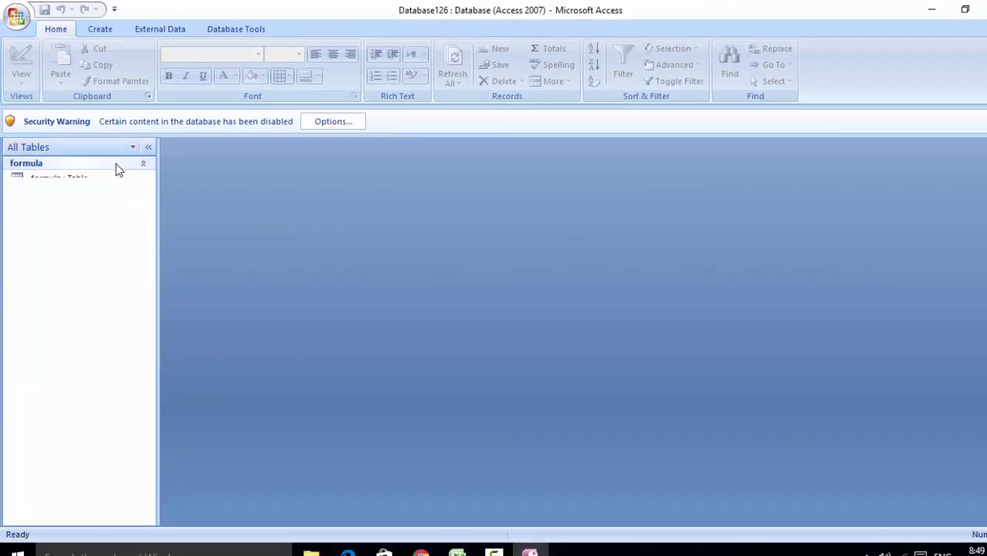
double_click(69, 200)
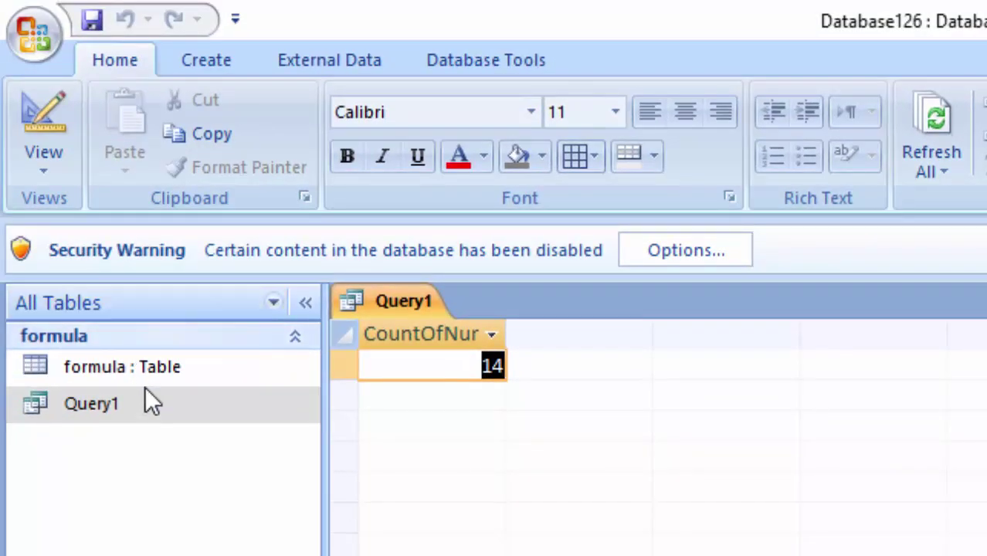
double_click(151, 369)
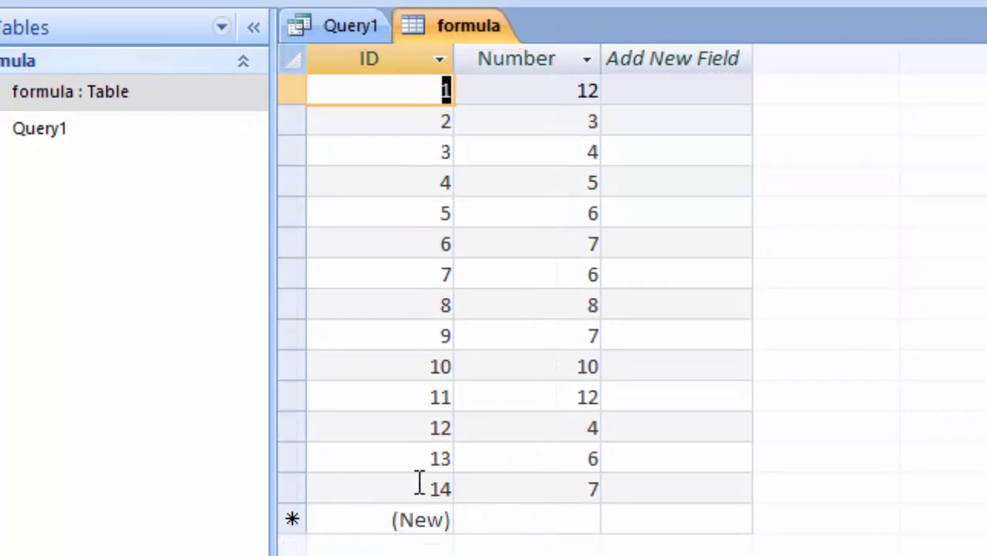
Step: Jump to the last record and add records 15 and 16 with Number values 15 and 5
left_click_drag(419, 483, 463, 485)
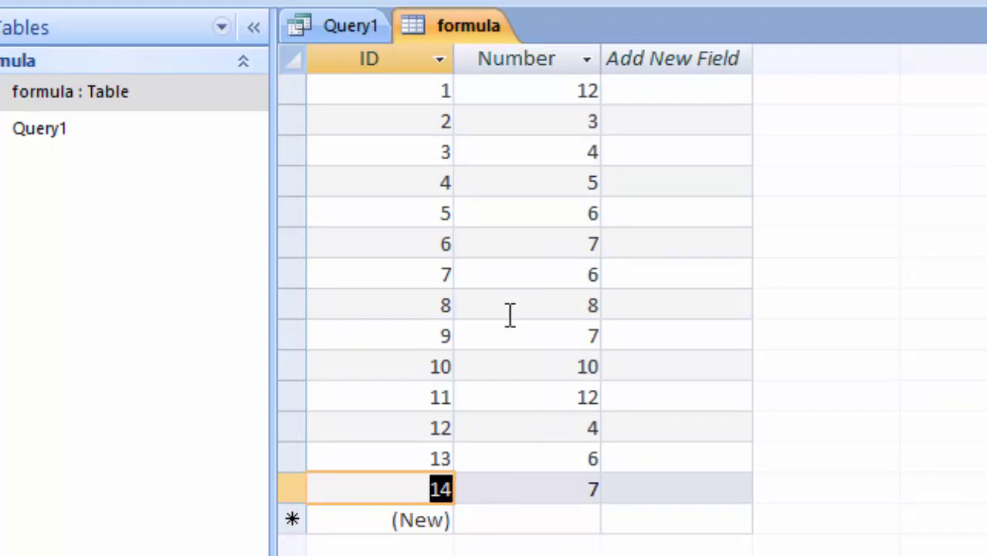
left_click(585, 514)
type("15")
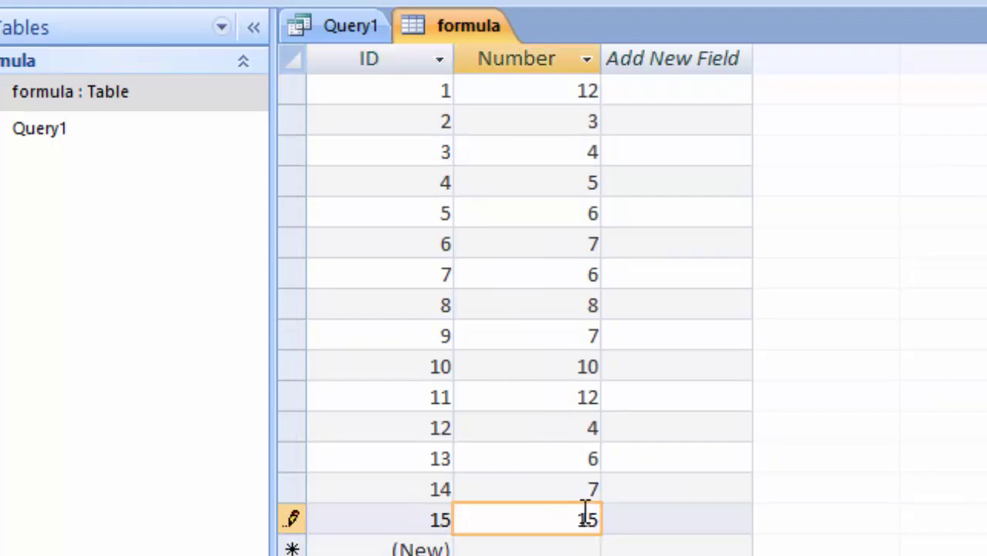
key("Return")
key("Tab")
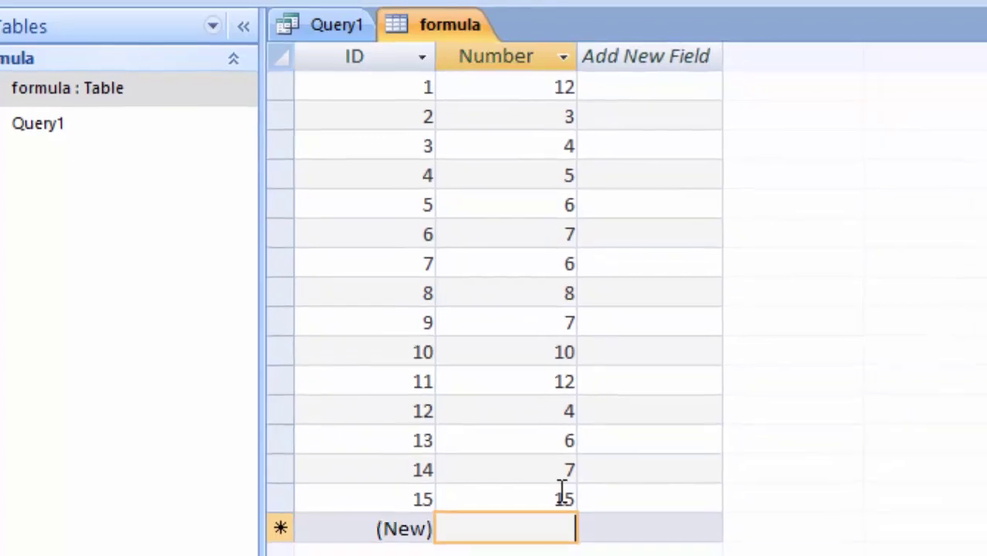
type("5")
key("Return")
Step: Add records 17–19 with Number values 7, 78 and 7
key("Tab")
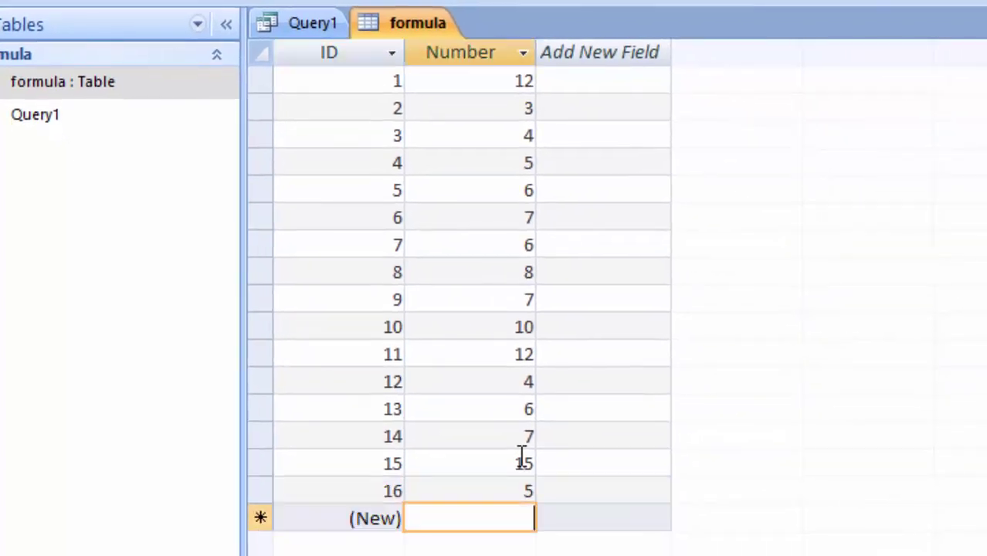
type("7")
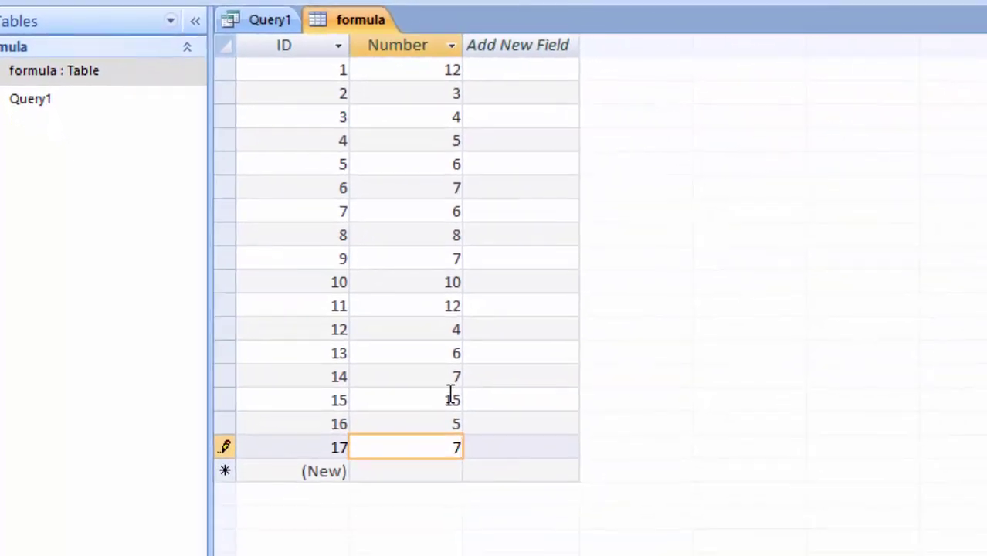
key("Return")
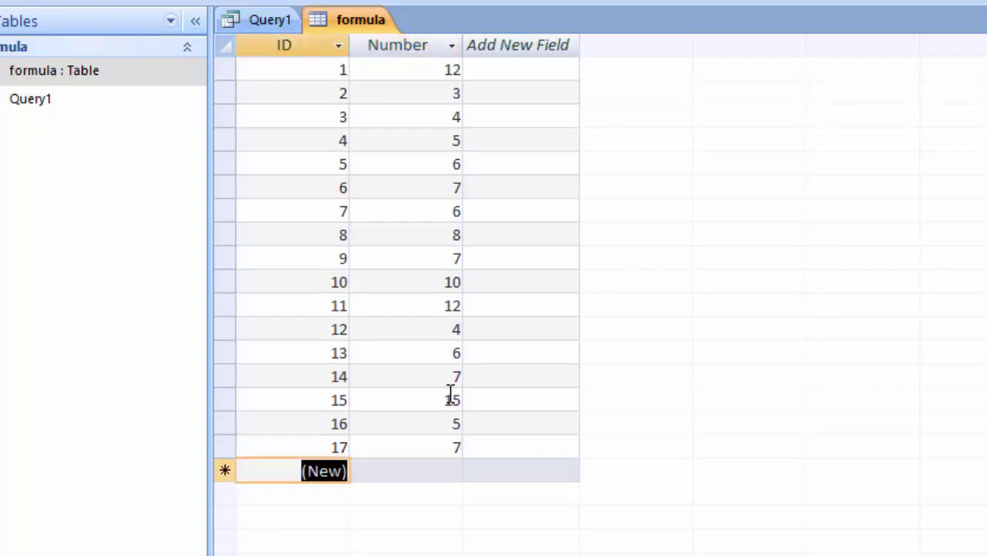
key("Tab")
type("8")
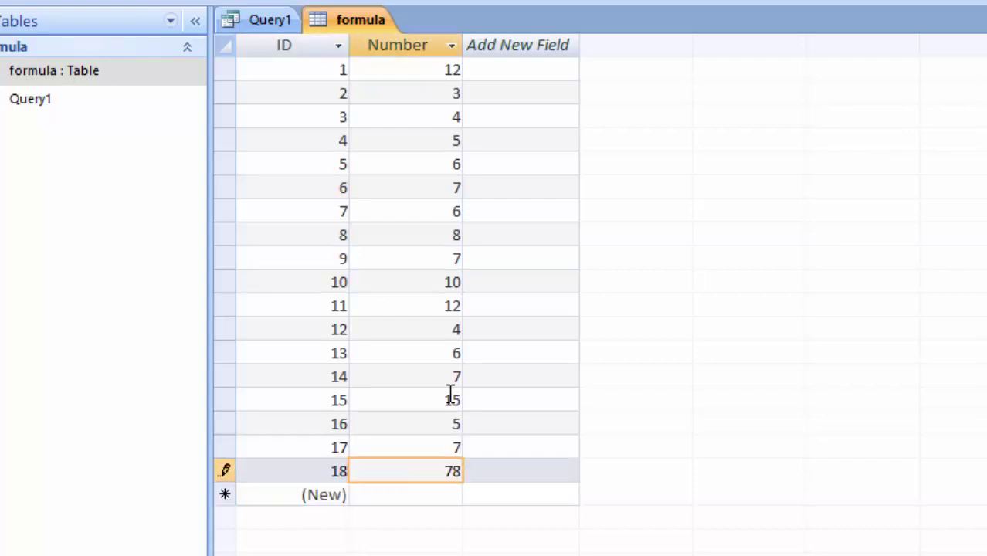
key("Return")
key("Tab")
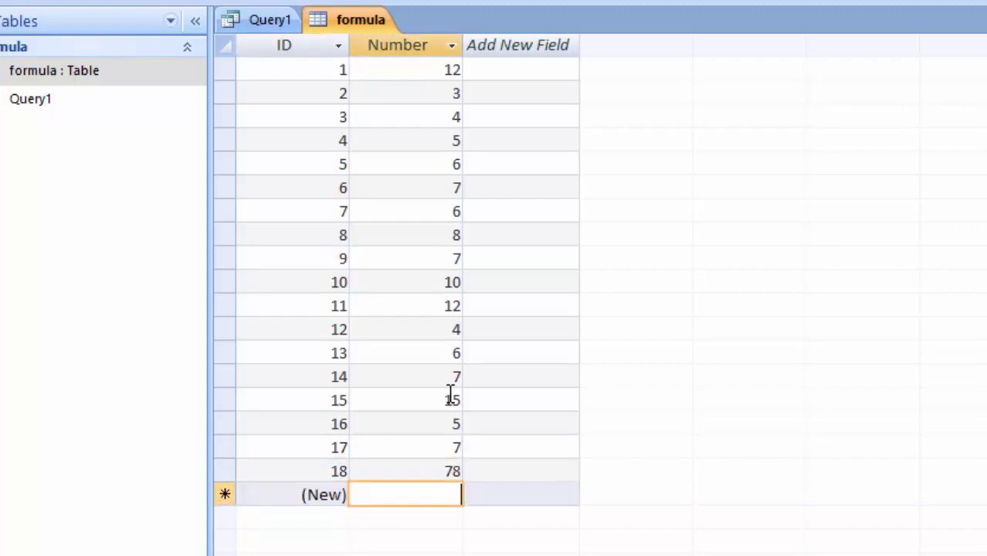
type("q")
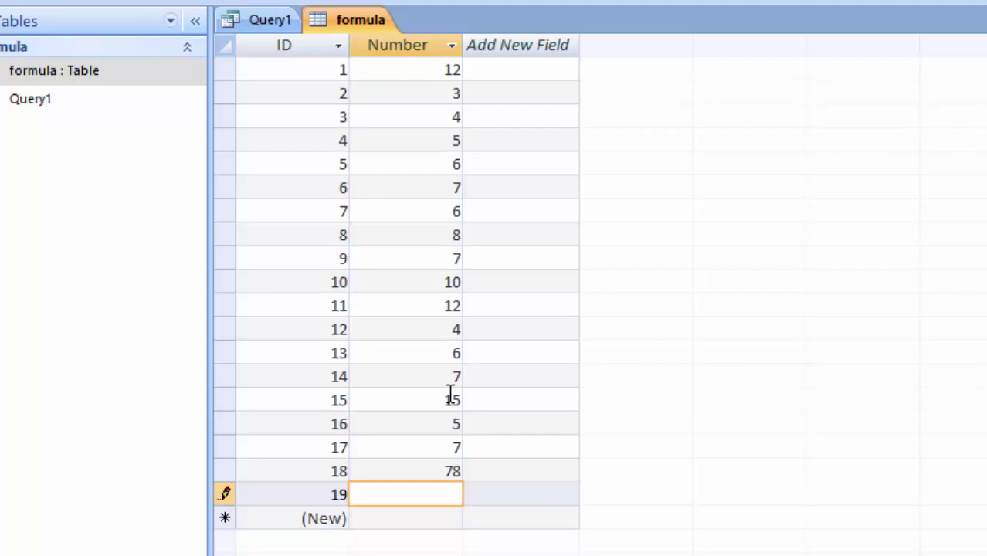
type("7")
key("Return")
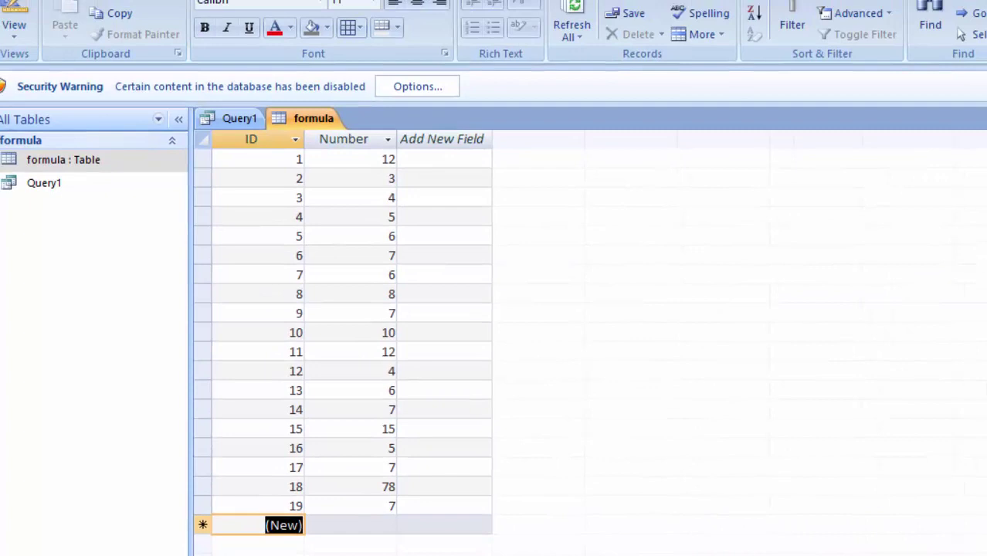
Step: Check the Query1 count result and save Database126
left_click(112, 34)
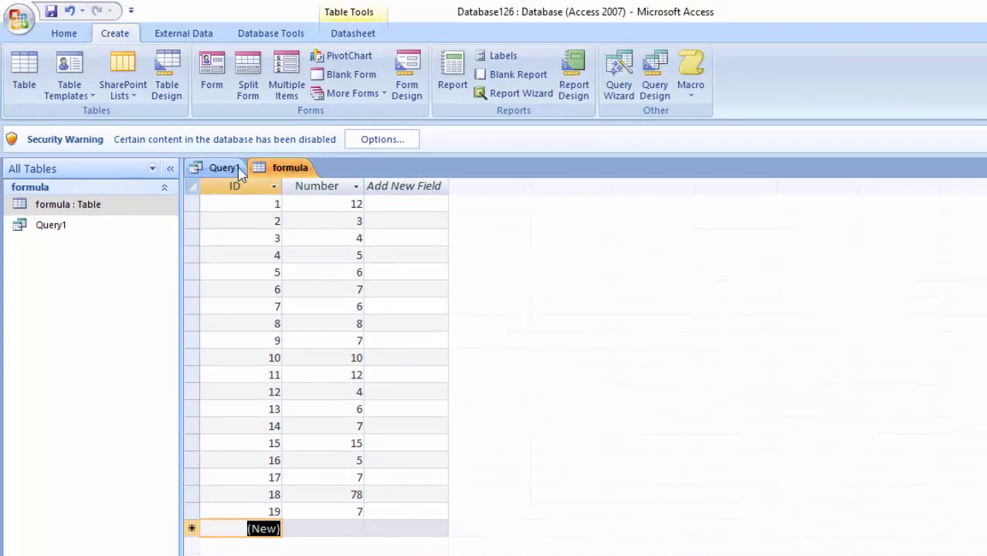
left_click(219, 171)
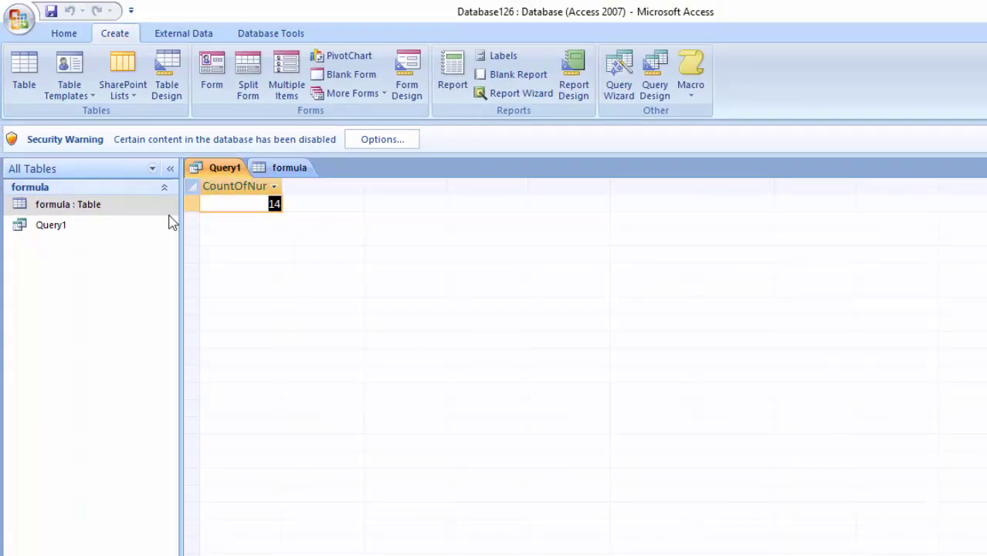
left_click(17, 21)
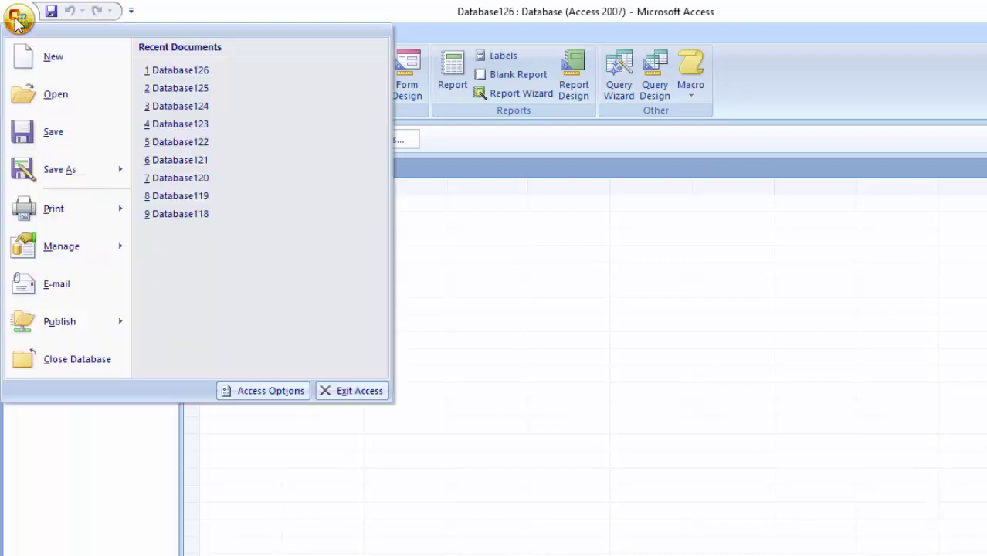
left_click(26, 125)
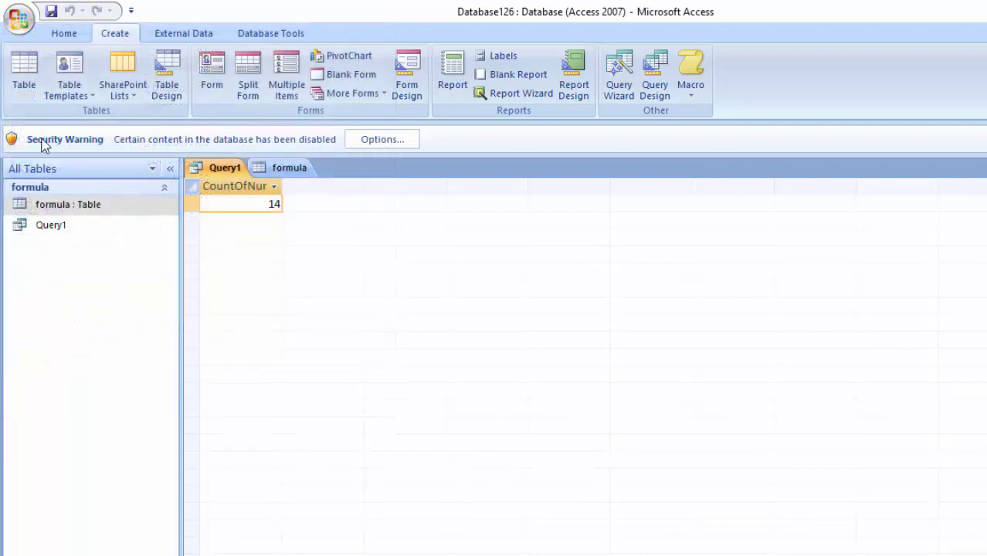
left_click(288, 168)
left_click(17, 21)
left_click(26, 126)
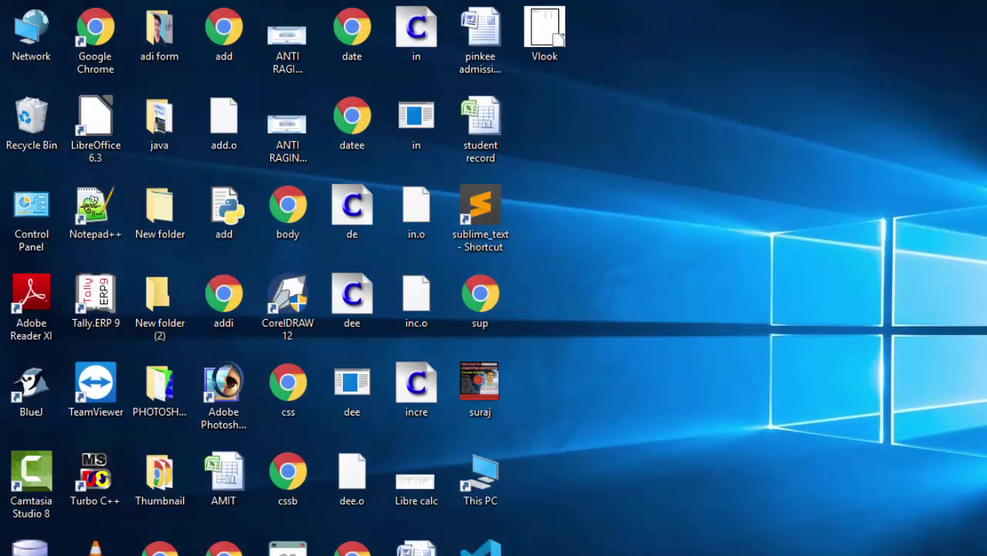
Step: Reopen Database126, confirm Query1 counts 19, and open the formula table datasheet
key("super")
left_click(155, 274)
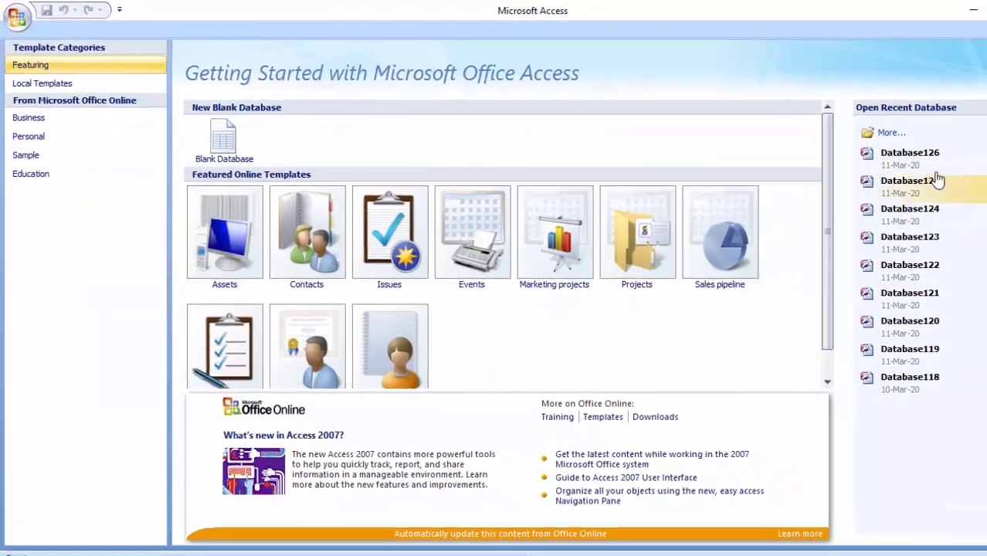
left_click(911, 154)
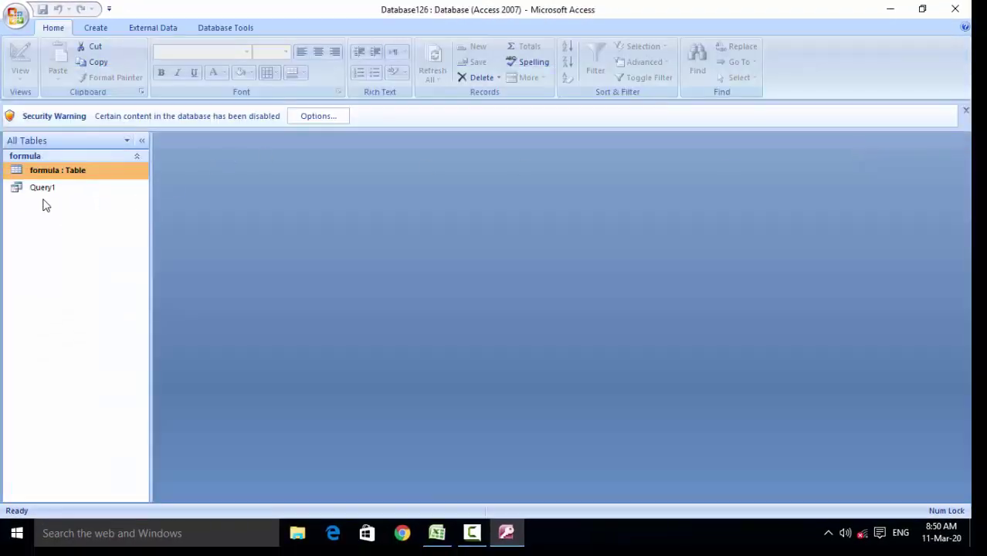
double_click(43, 188)
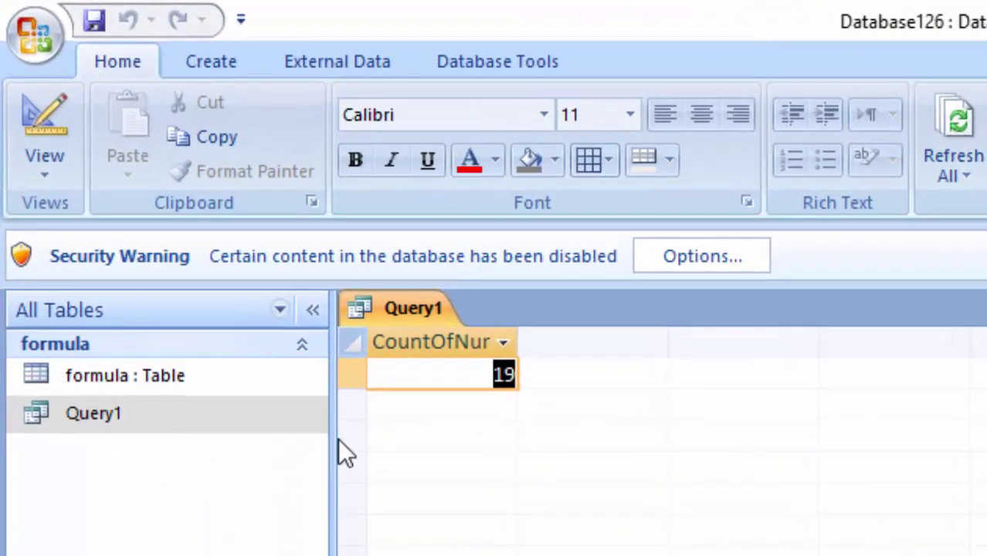
left_click(209, 170)
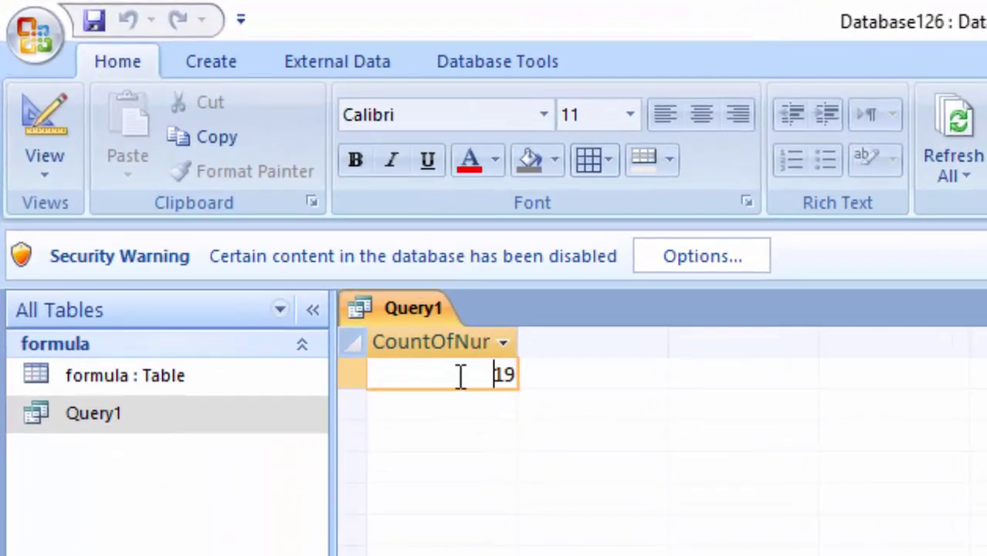
left_click_drag(470, 377, 520, 388)
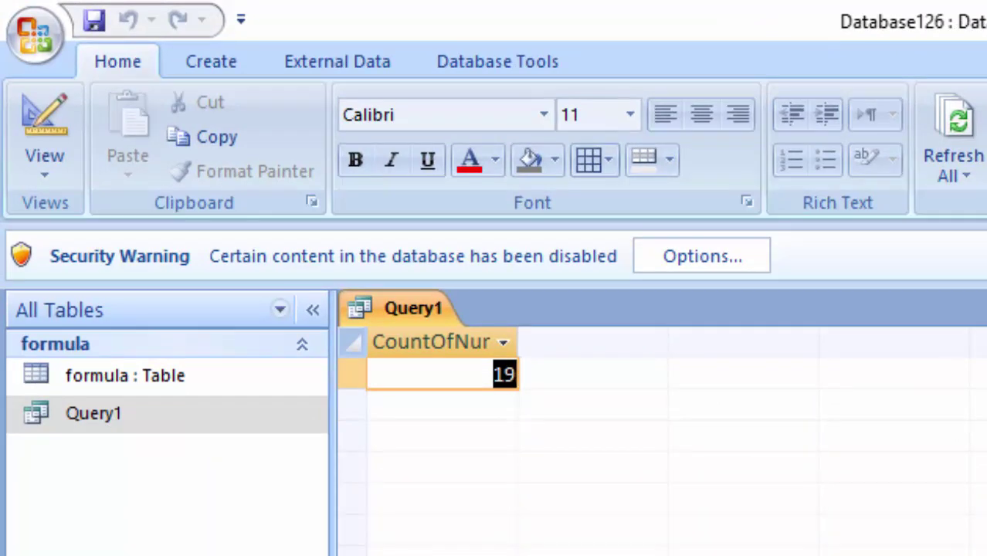
double_click(90, 371)
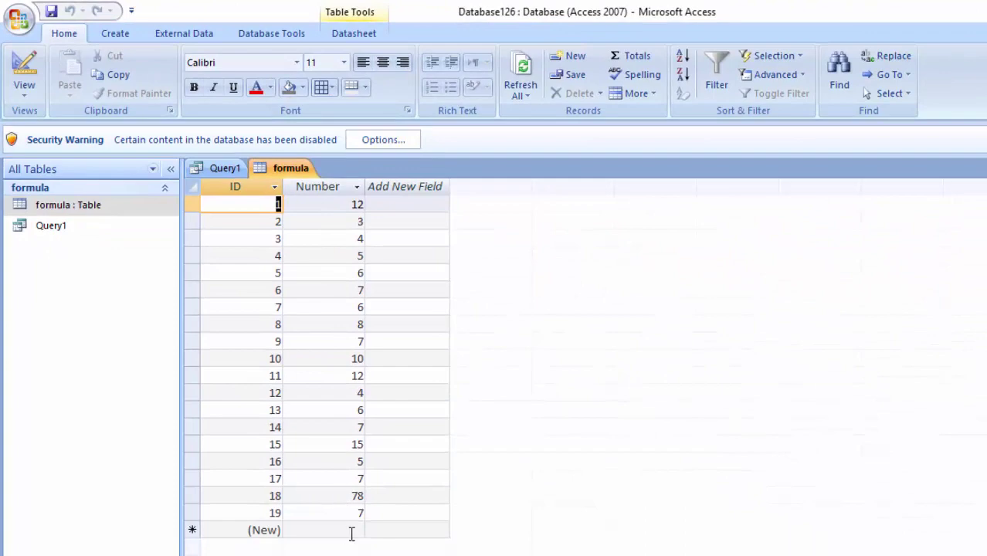
Step: Enter 's' in a new record's Number cell and convert the Number column to Text
left_click(351, 533)
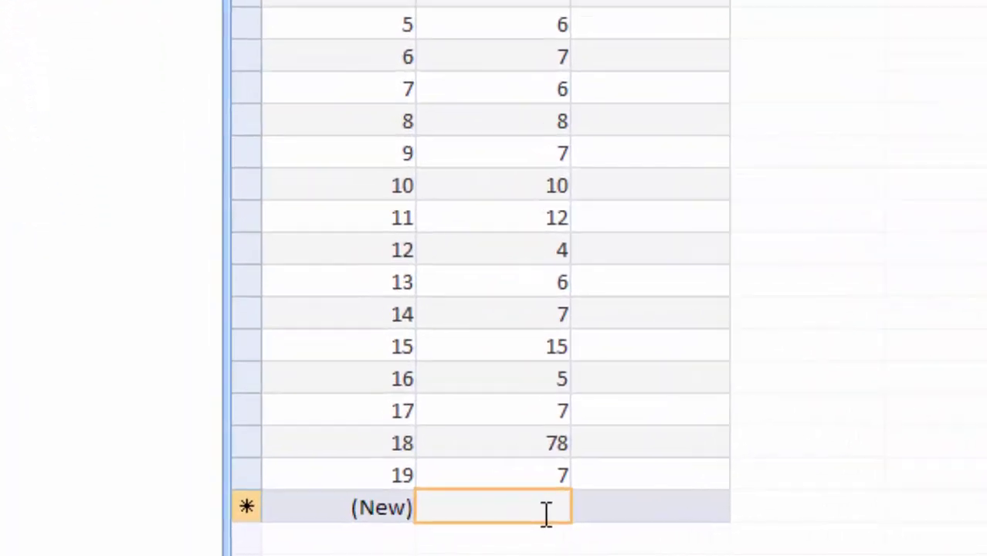
type("5")
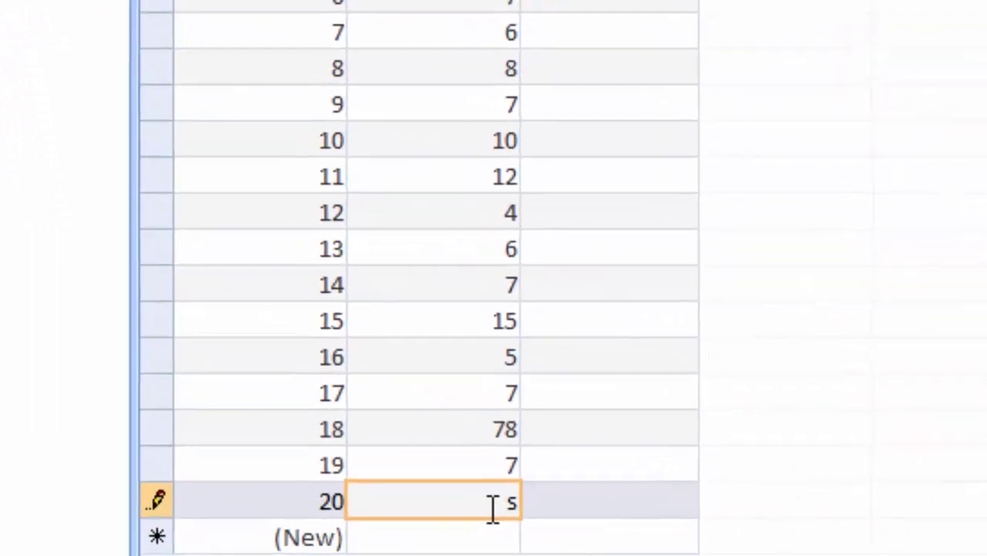
key("Return")
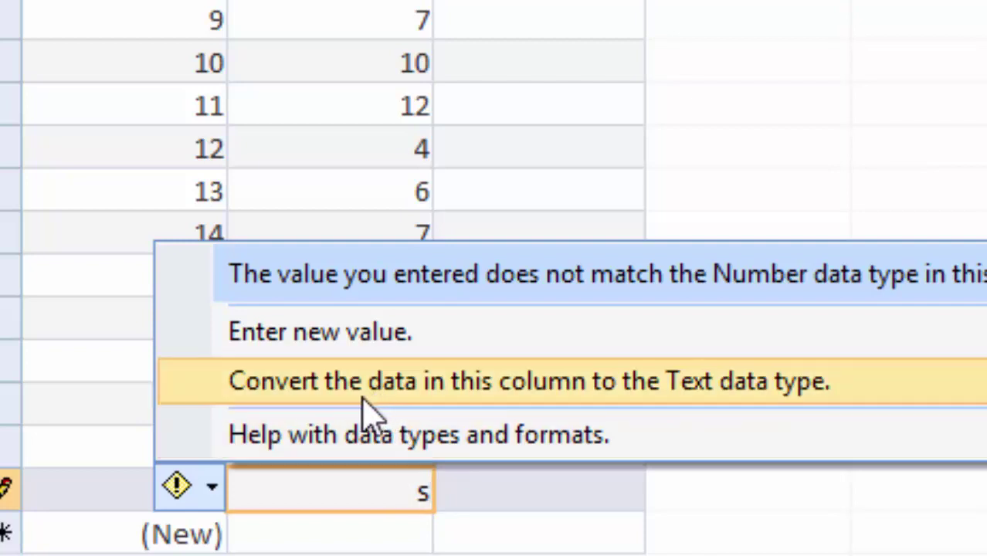
left_click(388, 386)
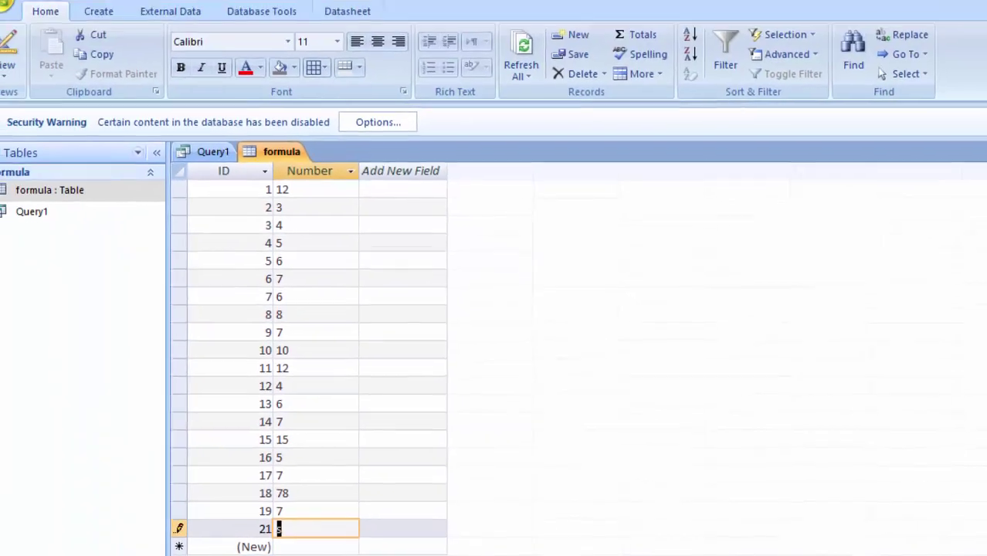
Step: Save the new record, check the Query1 count of 19, and close Database126
left_click(17, 18)
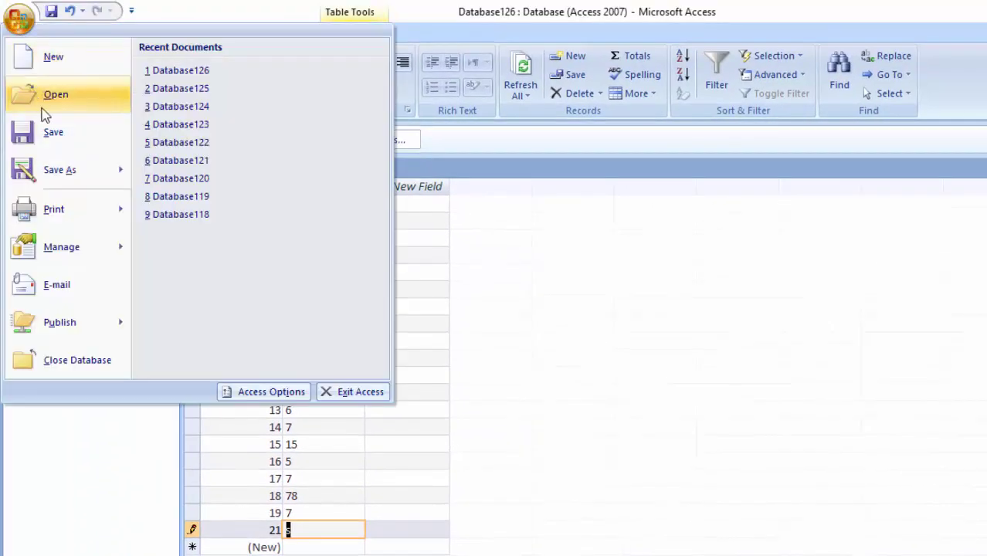
left_click(48, 132)
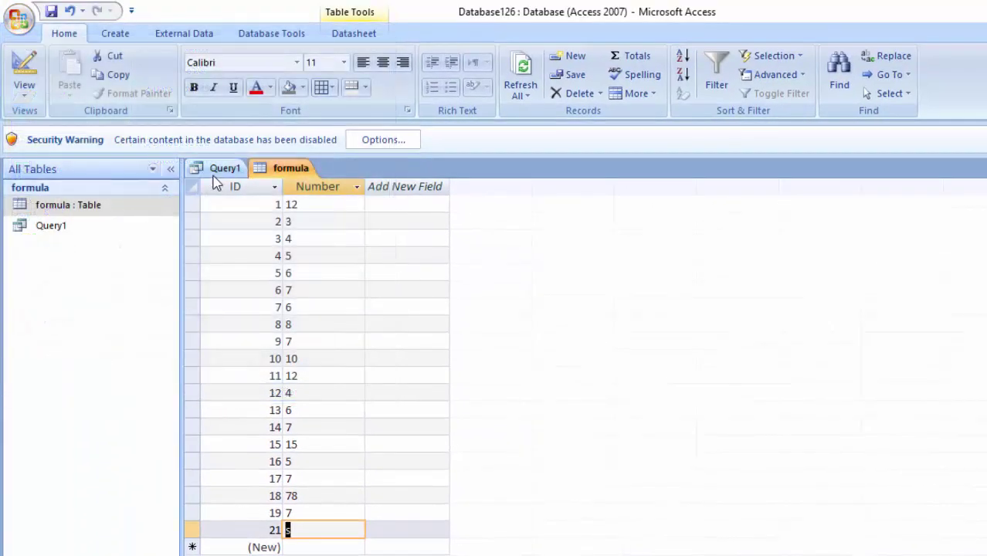
left_click(220, 170)
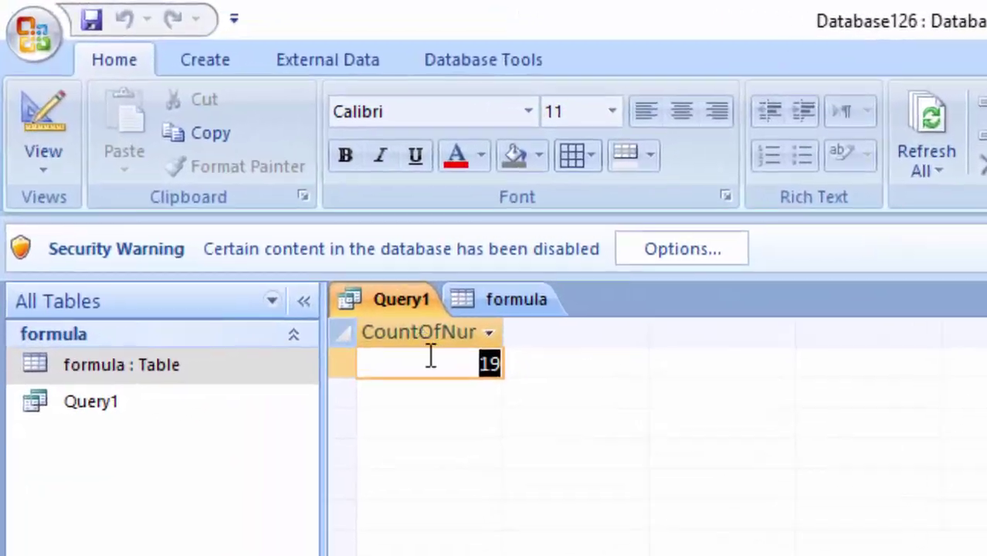
left_click(436, 363)
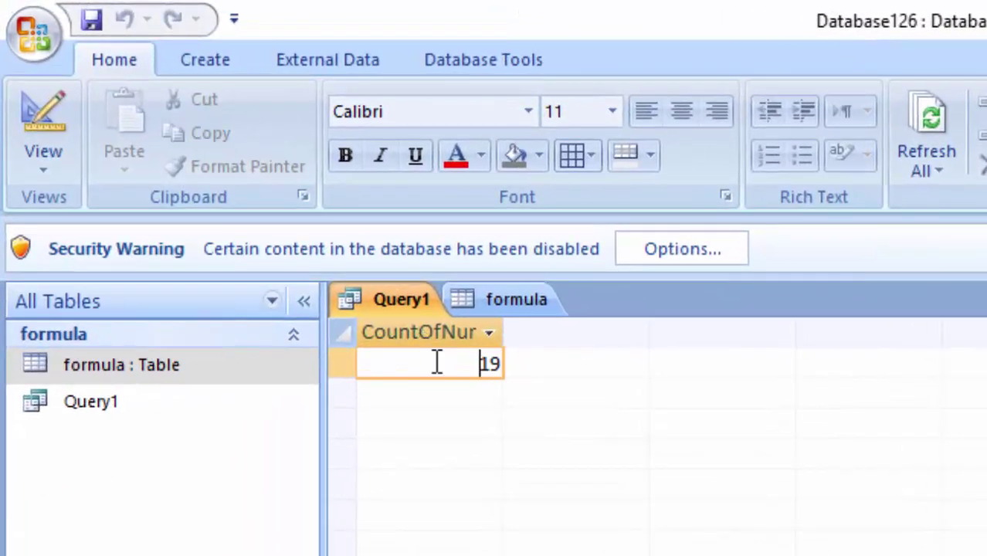
left_click(28, 36)
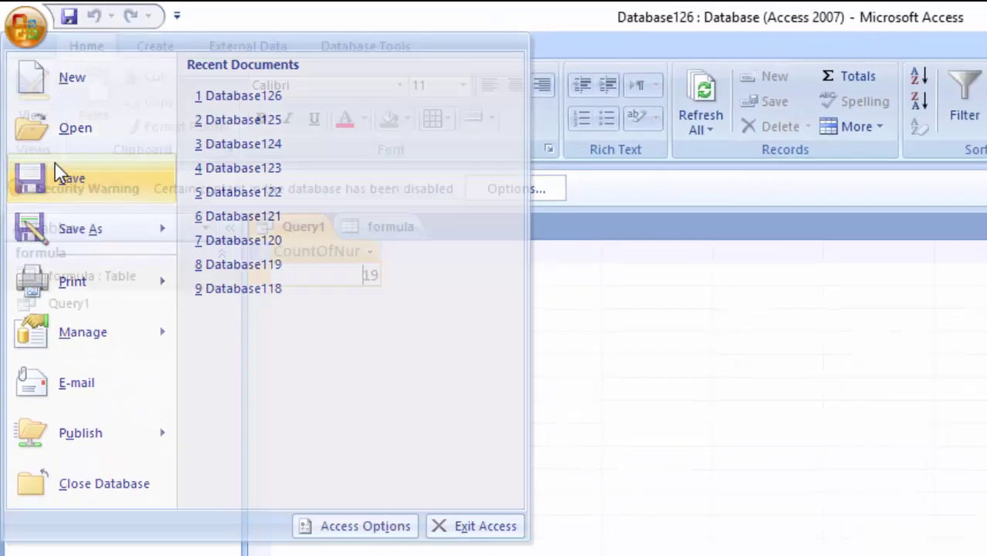
left_click(57, 176)
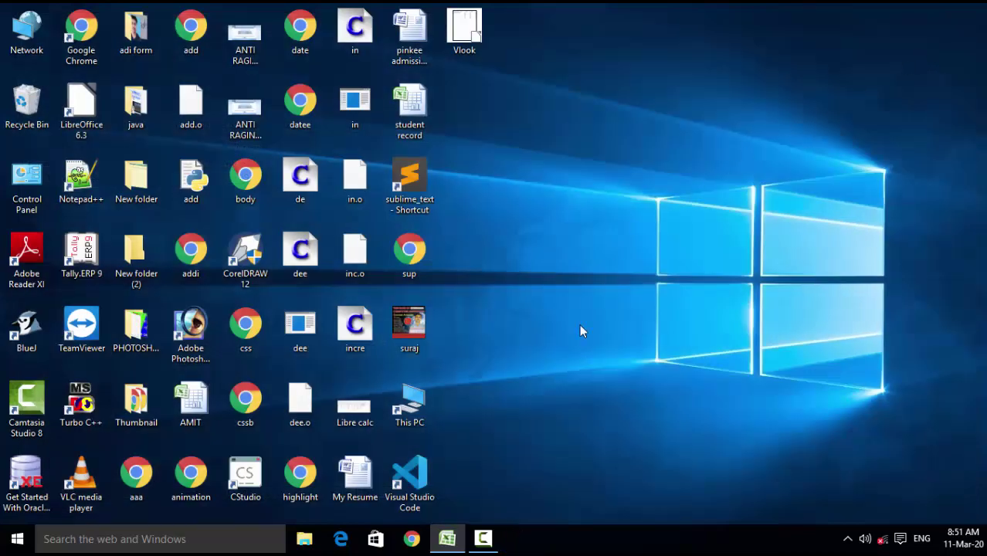
Step: Relaunch Access, reopen Database126, and select Query1's count value of 20
left_click(17, 539)
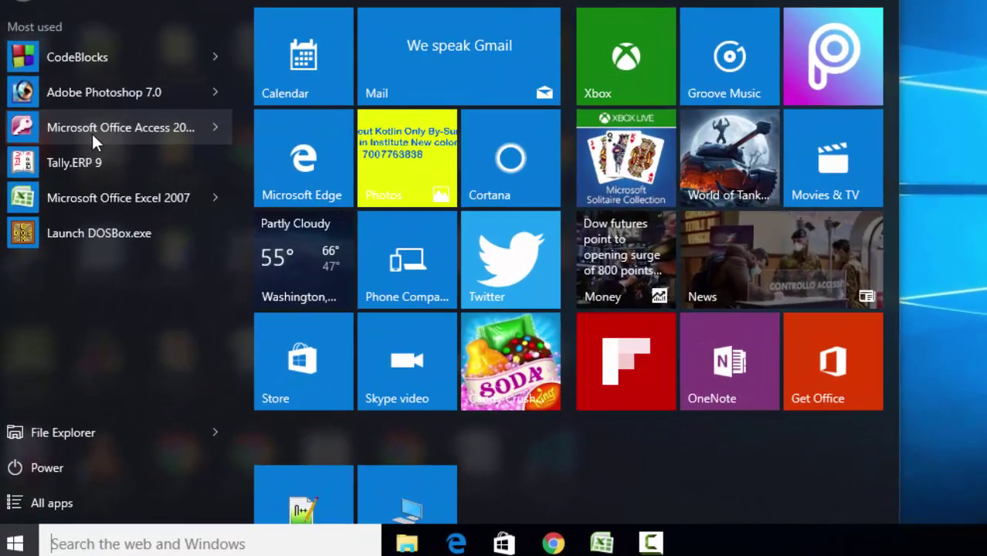
left_click(85, 177)
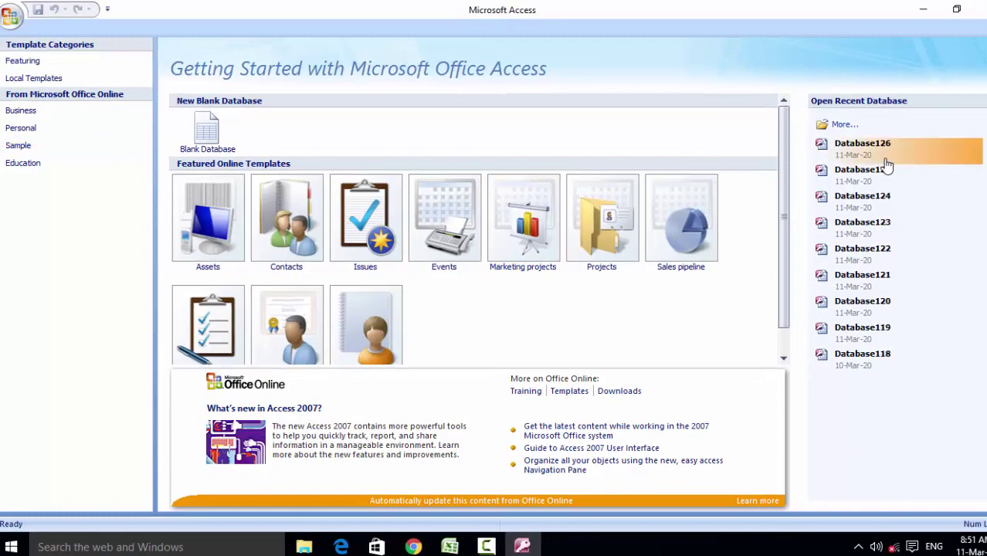
left_click(910, 121)
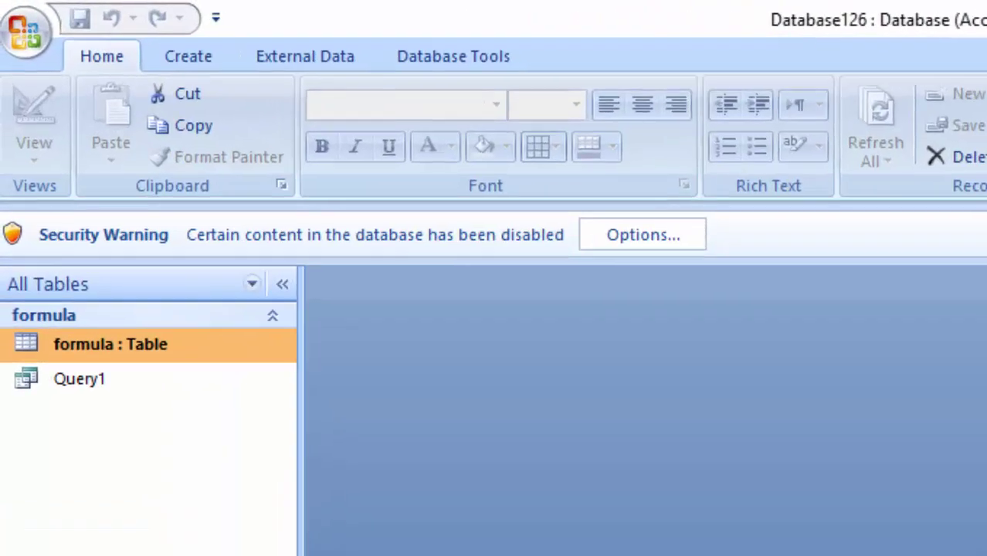
double_click(136, 265)
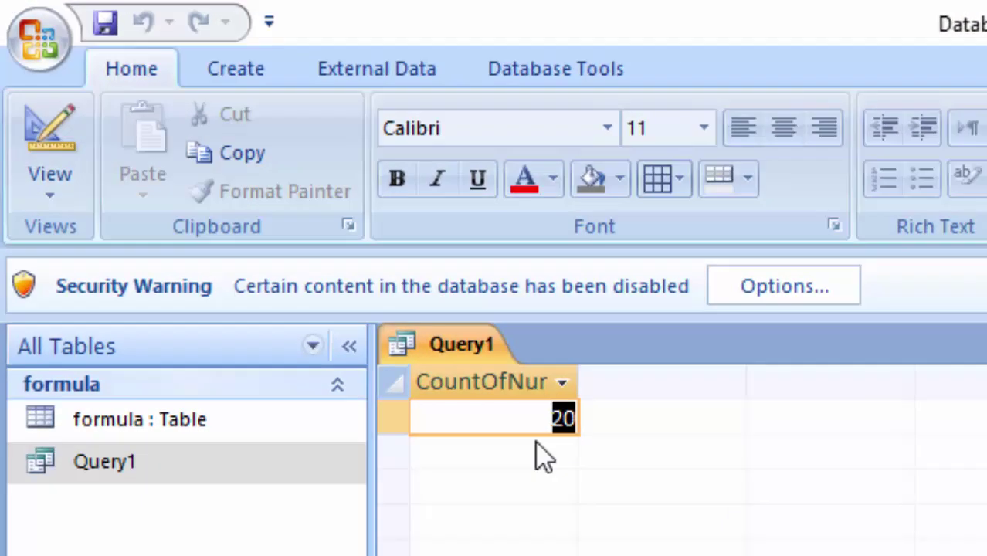
left_click(314, 241)
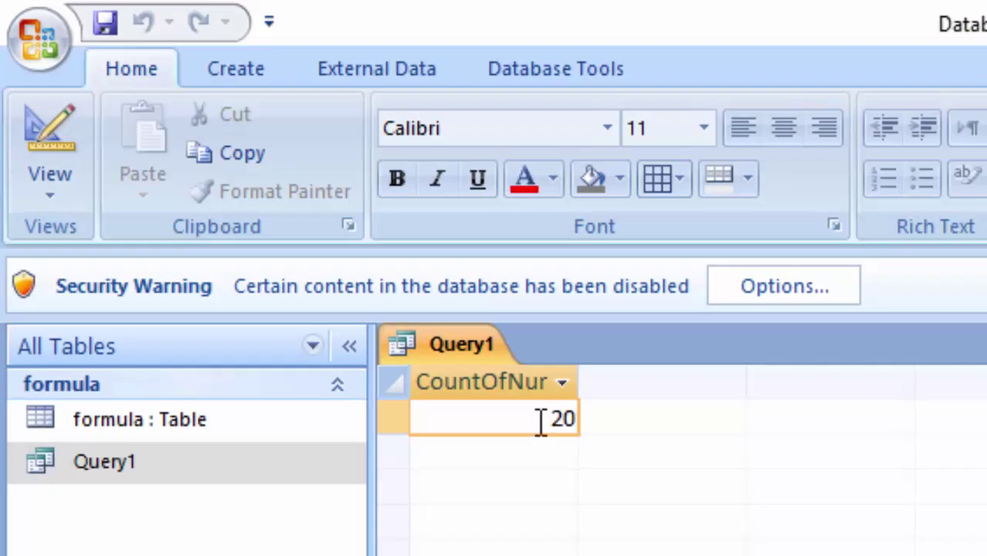
left_click_drag(551, 424, 587, 425)
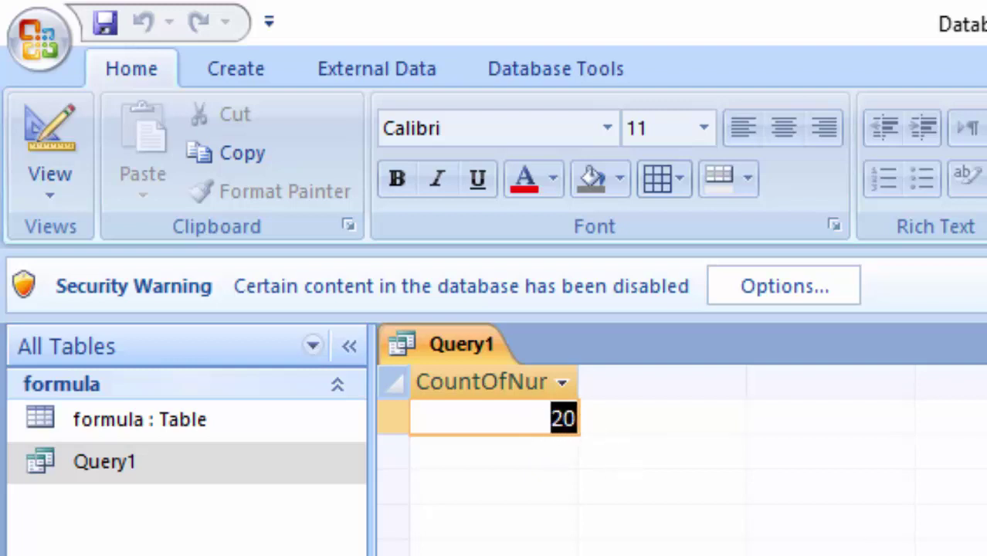